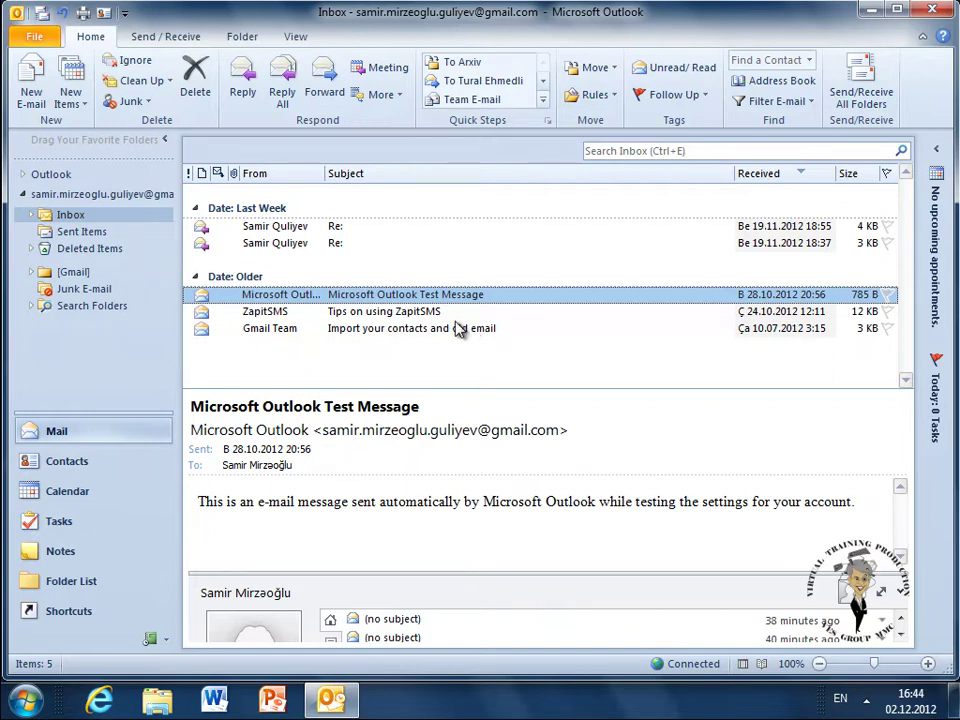
Step: Open Rules and Alerts from File > Info and start a new 'Move messages from someone to a folder' rule
click(34, 36)
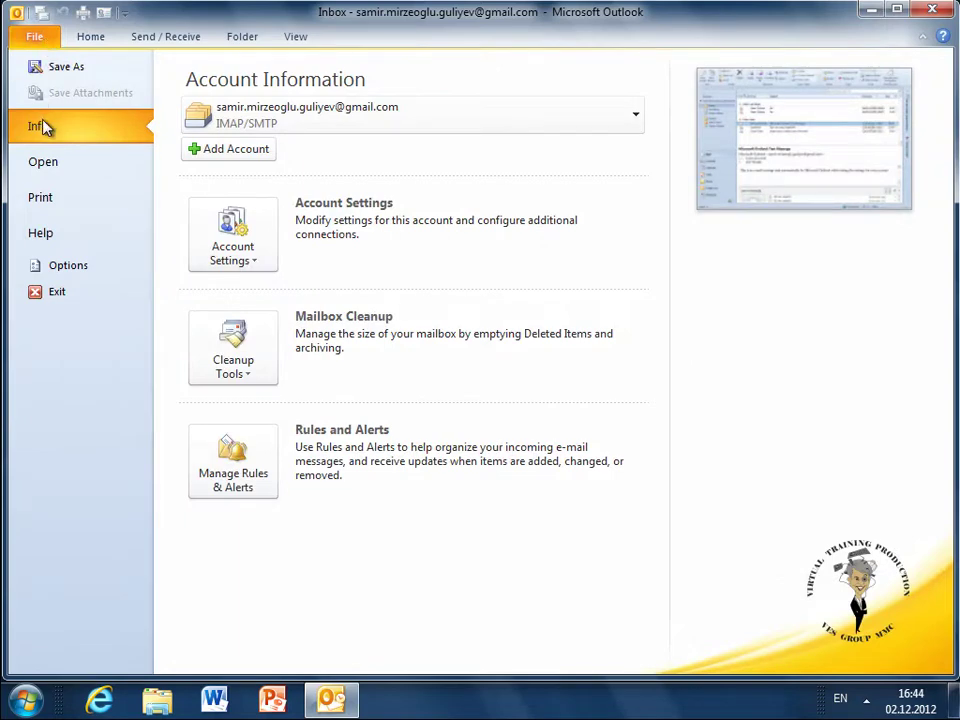
click(251, 474)
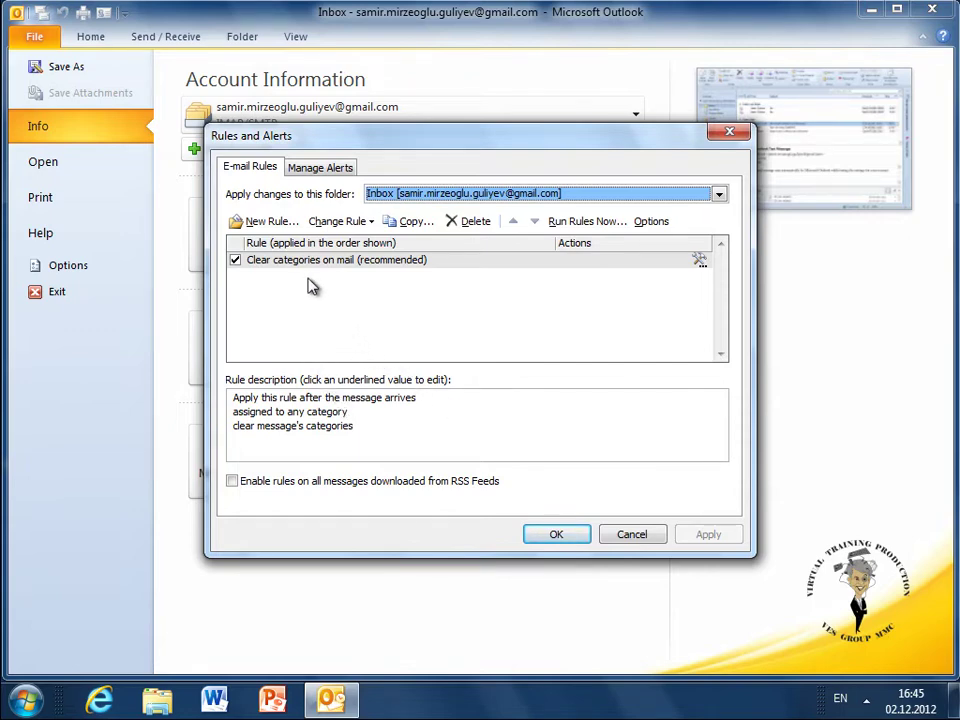
click(274, 221)
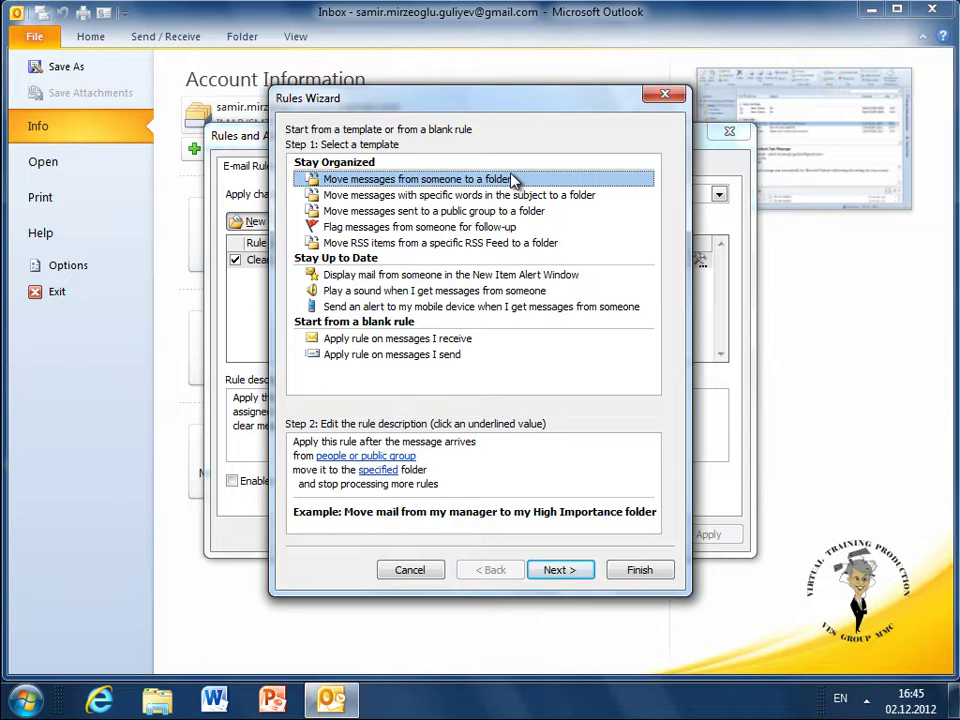
click(404, 457)
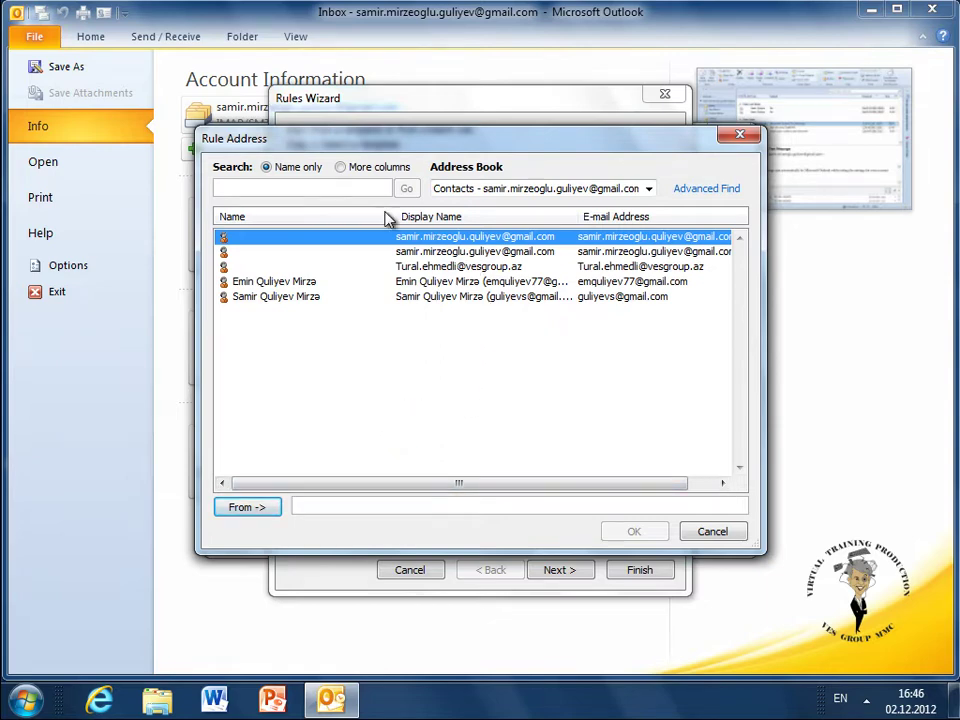
Step: Pick a contact from the address book as the rule's From sender
click(368, 283)
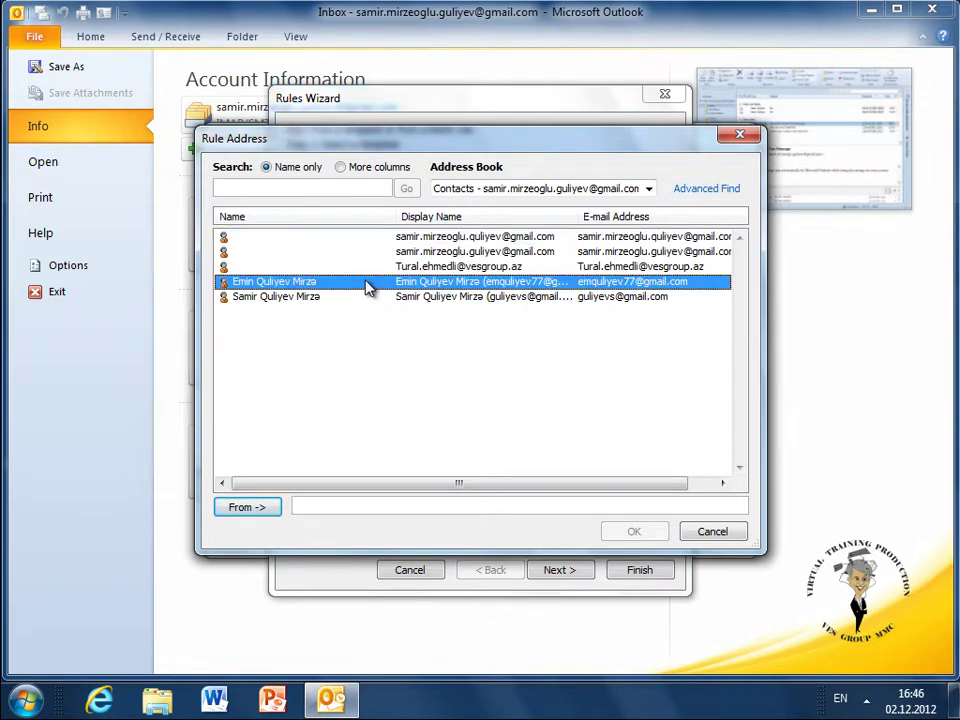
click(262, 508)
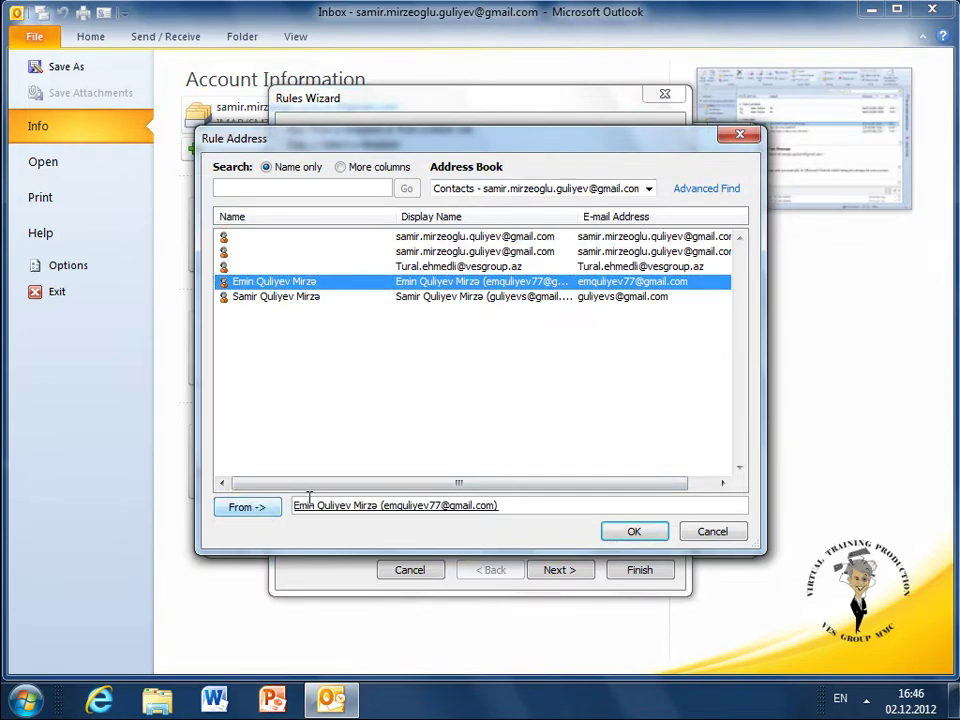
click(634, 532)
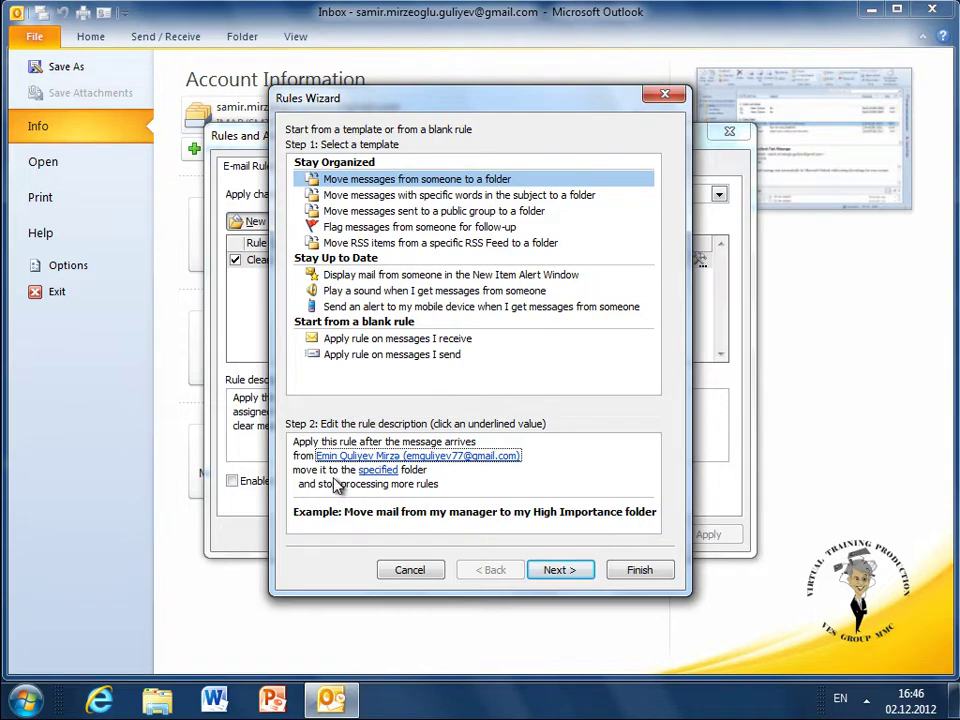
Step: Set the rule's destination folder to Dostlarım under Inbox
click(377, 472)
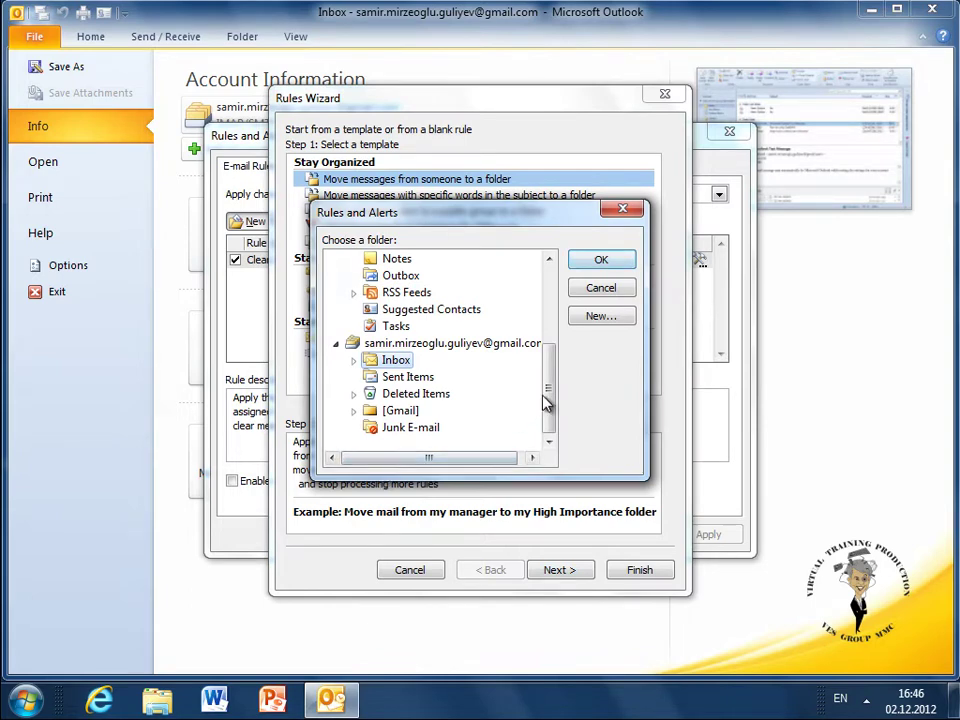
mouse_move(549, 392)
mouse_down()
mouse_move(549, 335)
mouse_move(549, 401)
mouse_up()
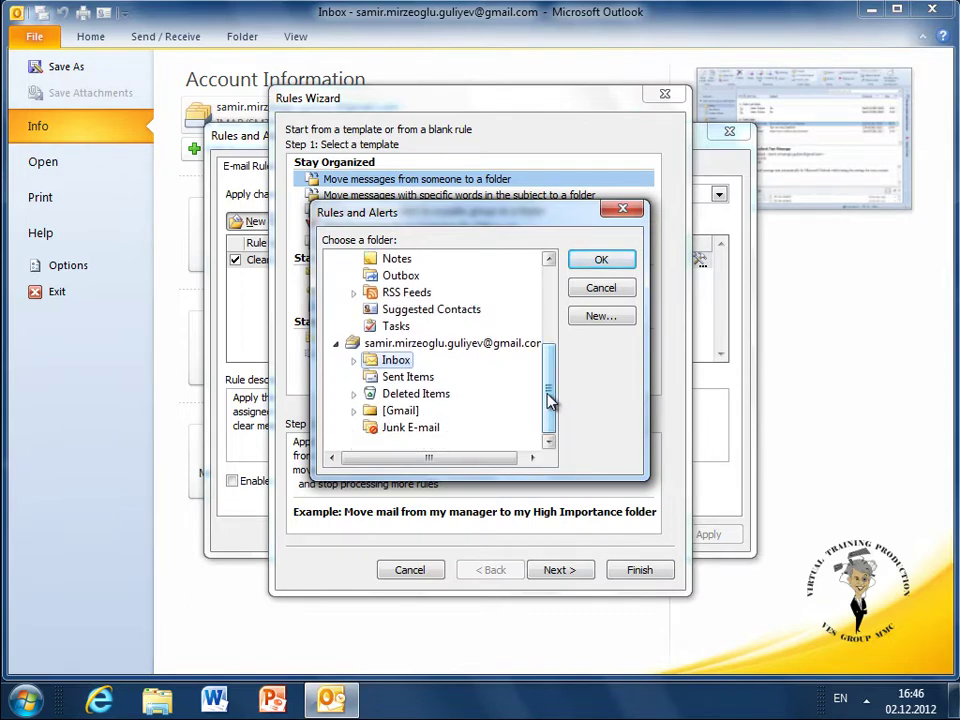
click(354, 361)
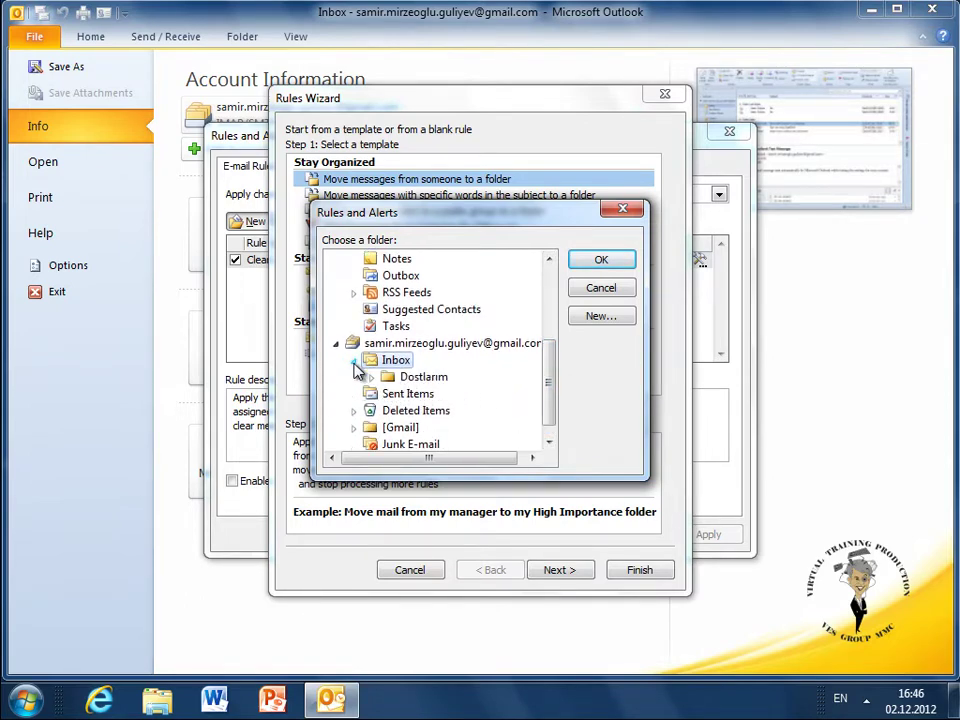
click(423, 381)
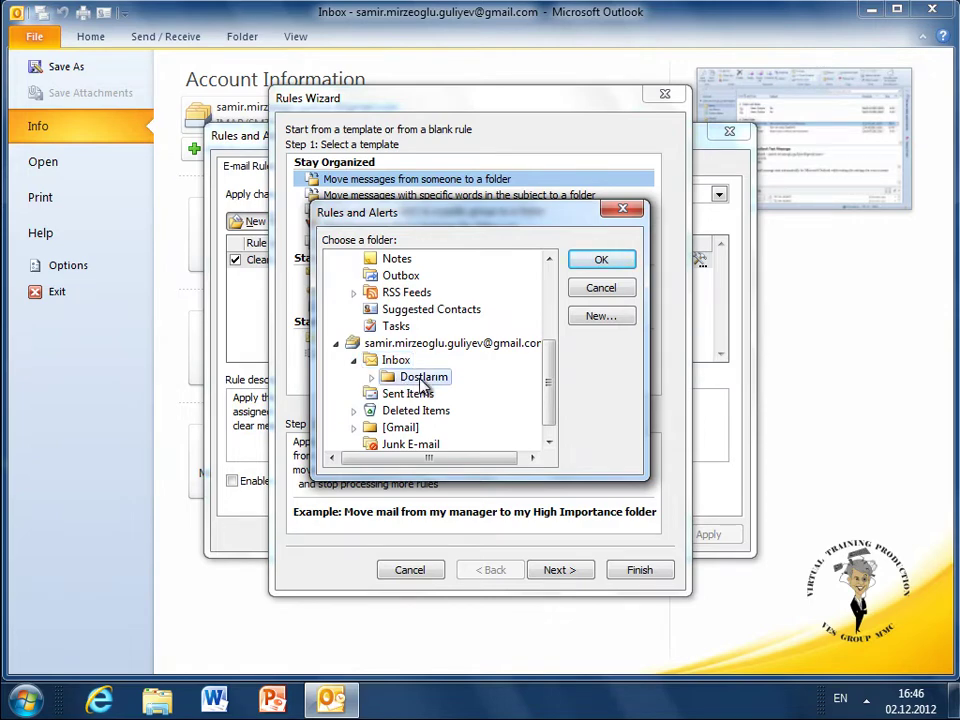
click(600, 261)
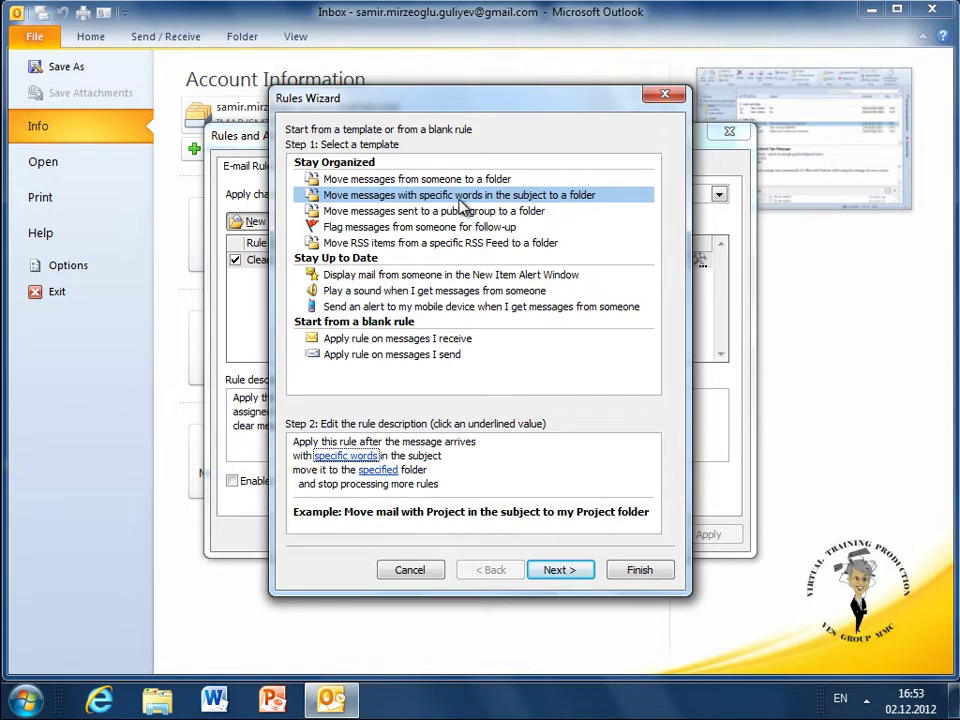
Step: Switch to the specific-words-in-subject template and add Proyekt as a subject word
click(597, 203)
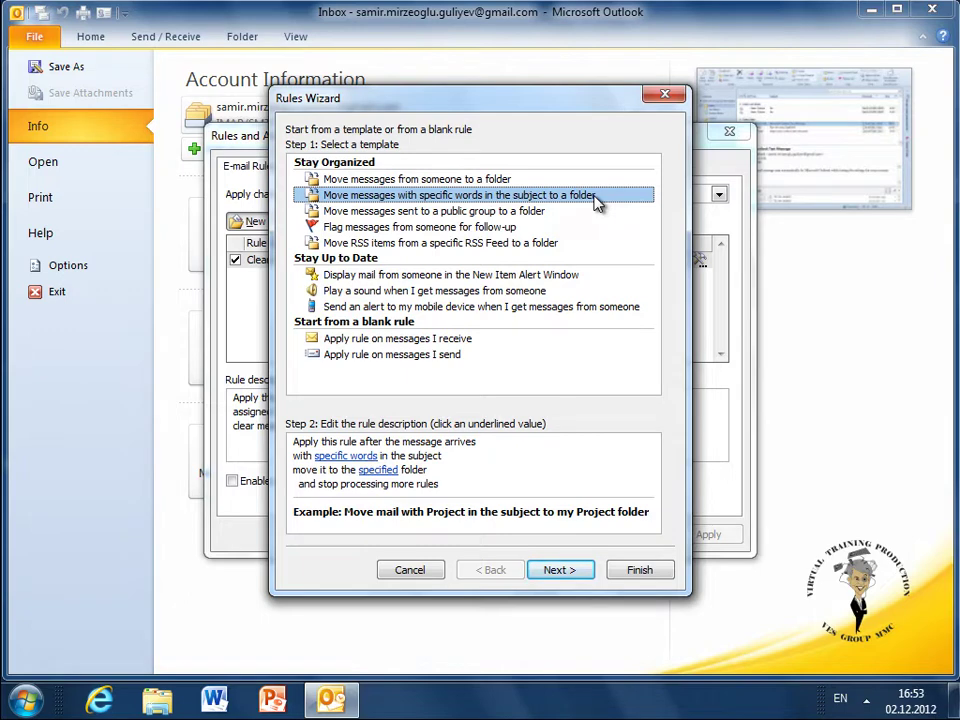
click(345, 457)
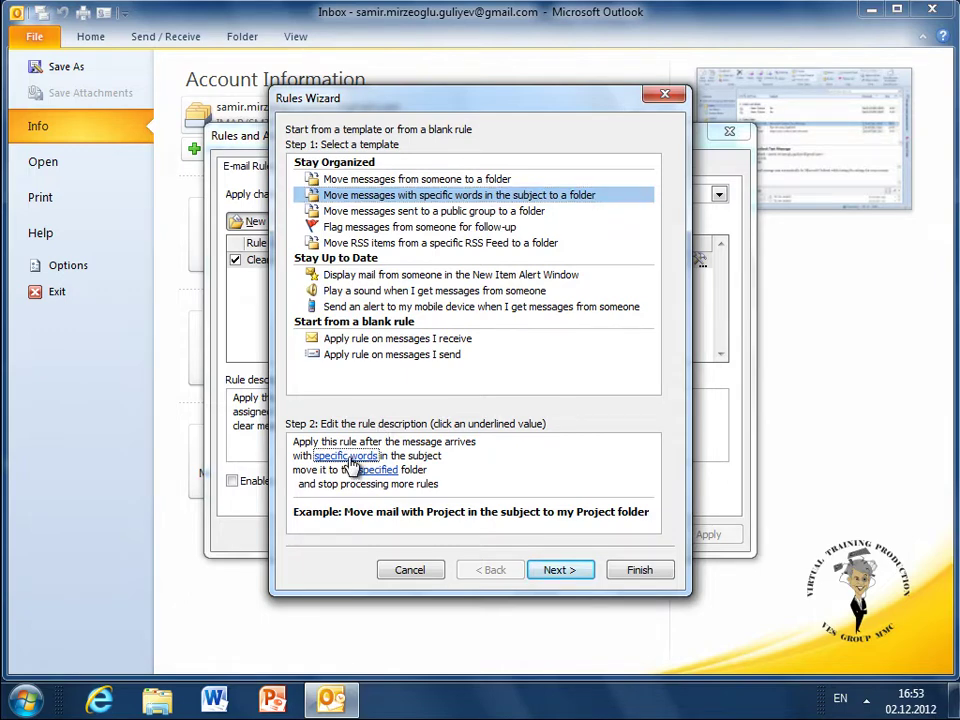
click(345, 456)
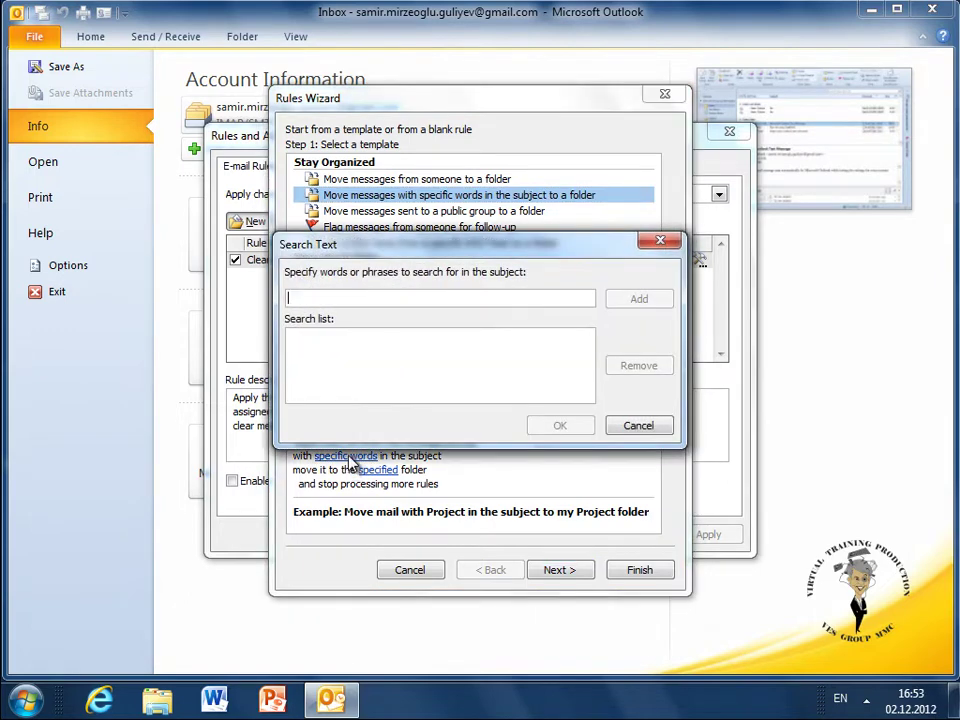
click(328, 297)
text(Proye)
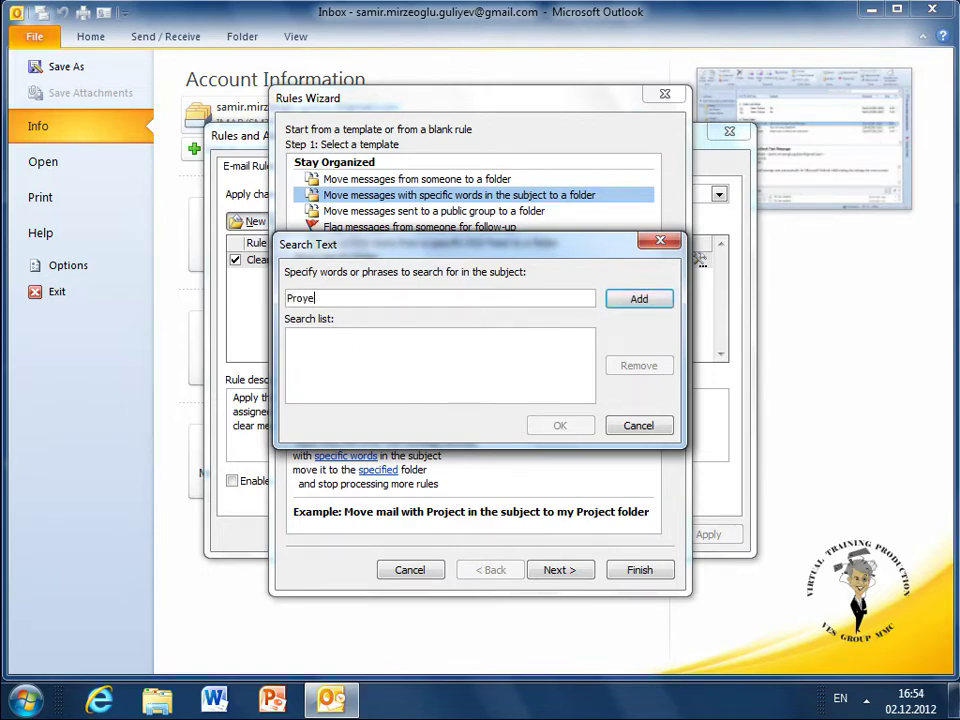
text(kt)
click(643, 299)
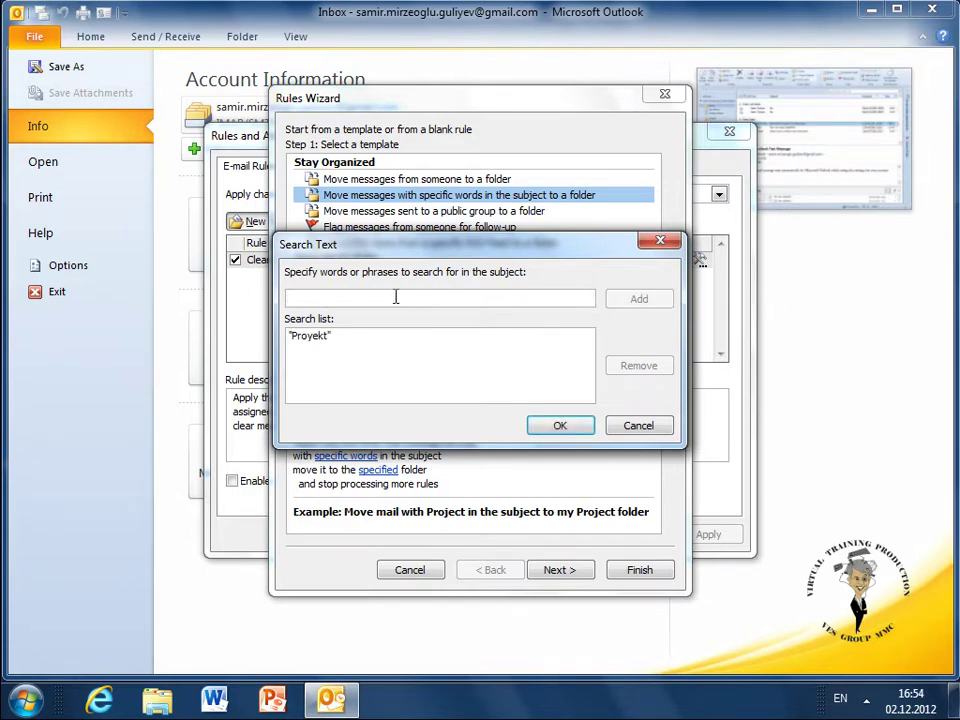
Step: Add Xərclər and Hesabat to the subject word list and confirm all three words
key(alt+shift)
text(Xər)
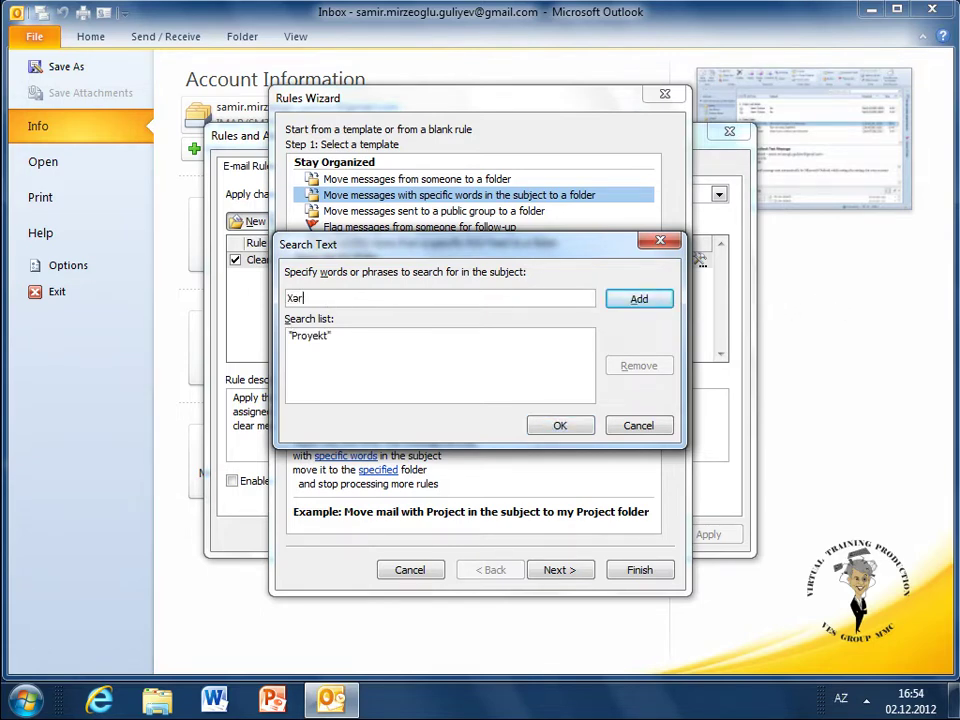
text(clər)
click(643, 299)
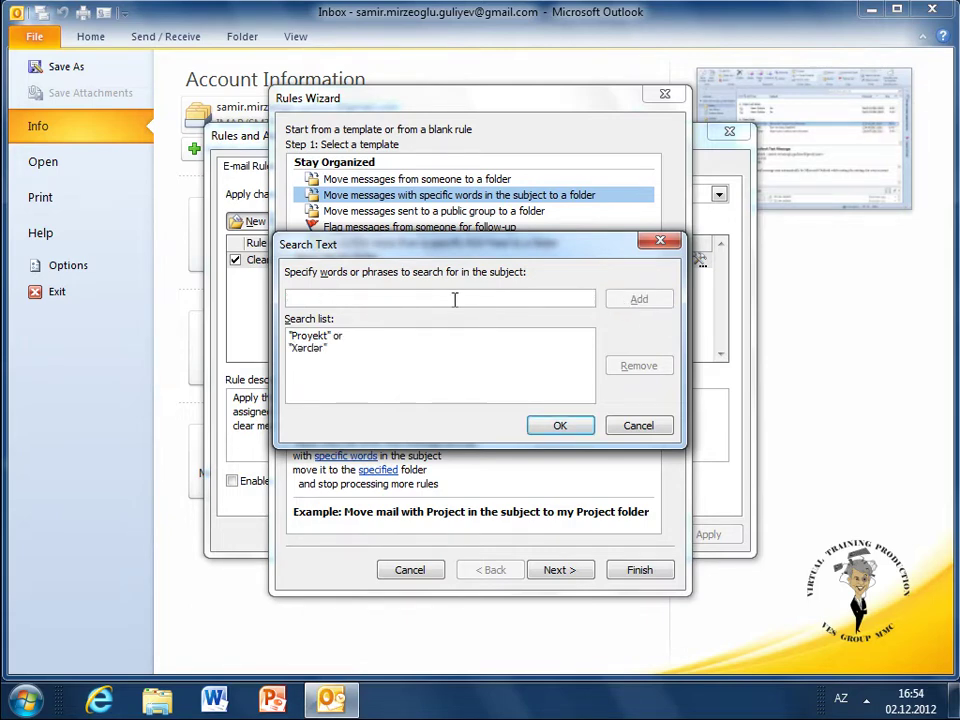
text(He)
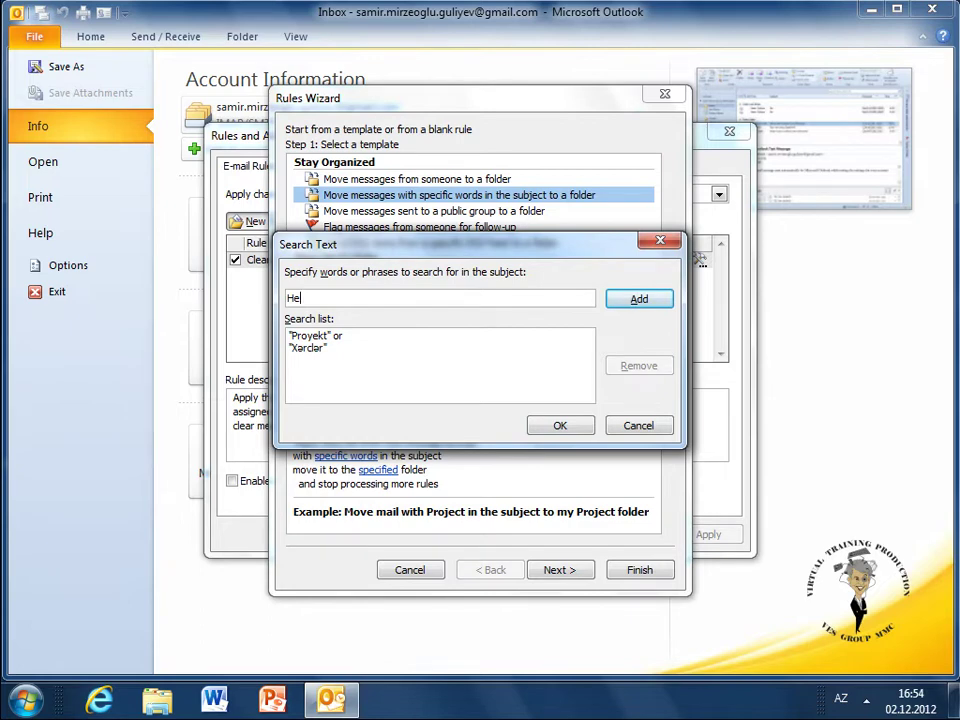
text(sabat)
click(656, 309)
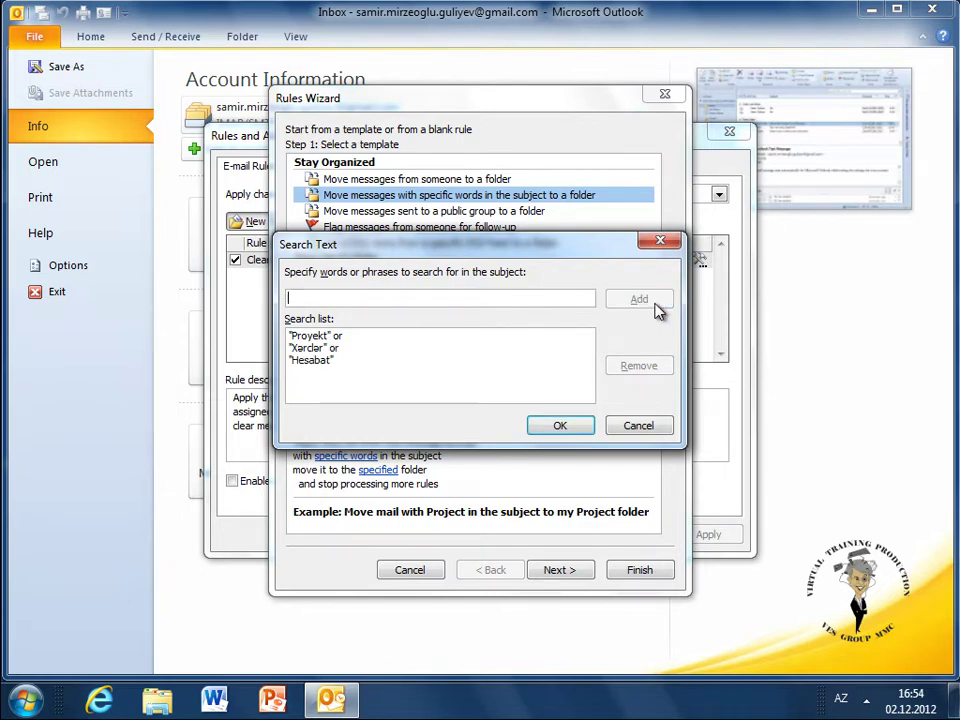
click(578, 425)
key(Tab)
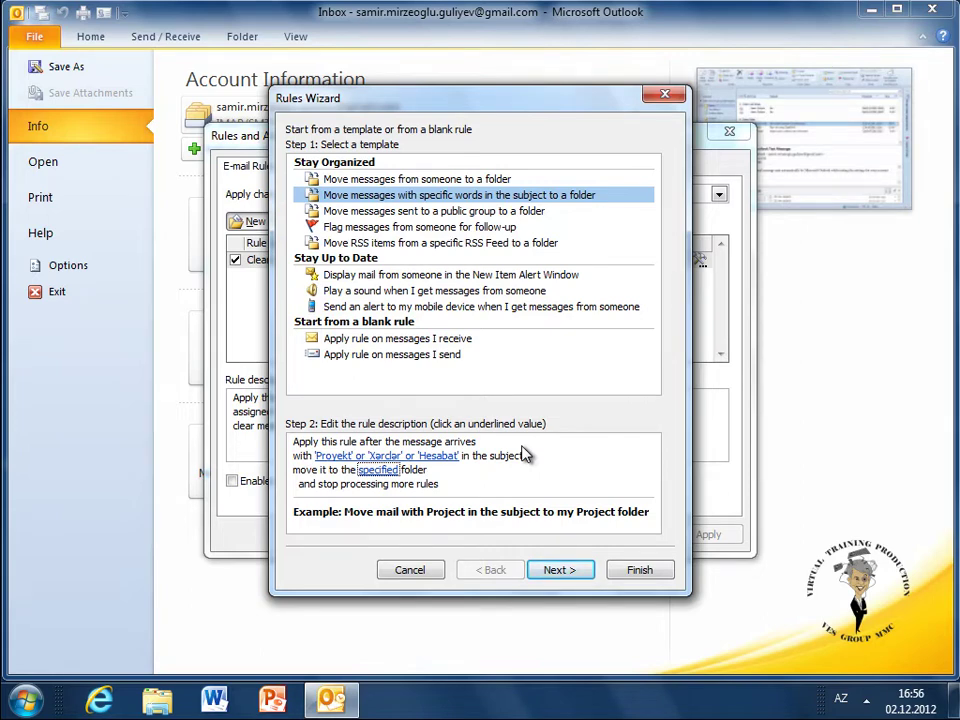
Step: Create a new folder named Əsaslar and set it as the rule's destination
click(385, 471)
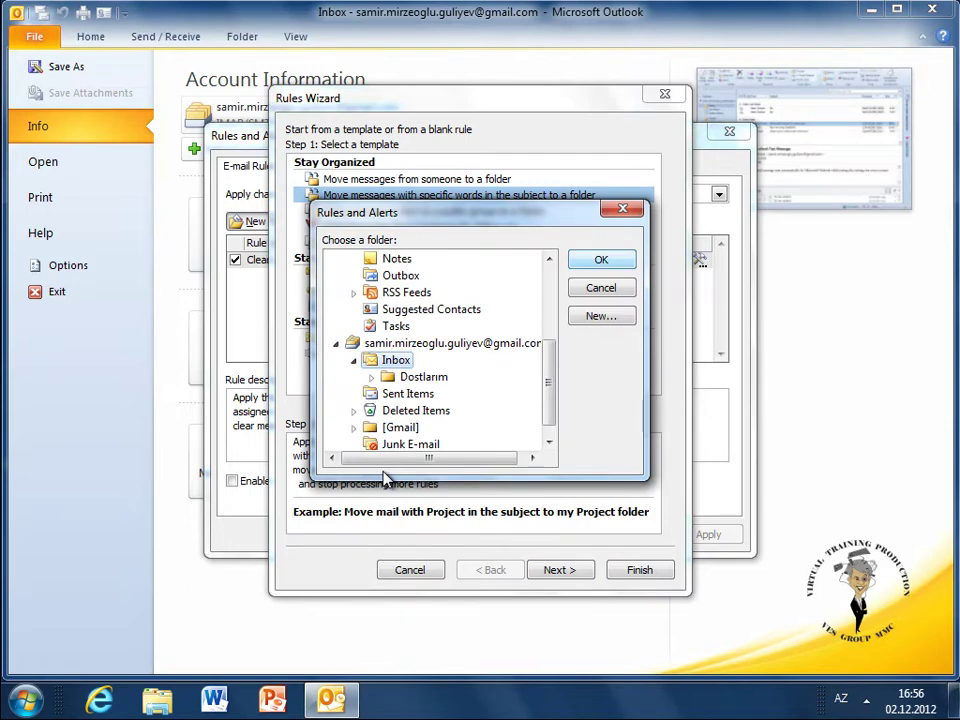
mouse_move(548, 375)
mouse_down()
mouse_move(565, 300)
mouse_move(548, 405)
mouse_up()
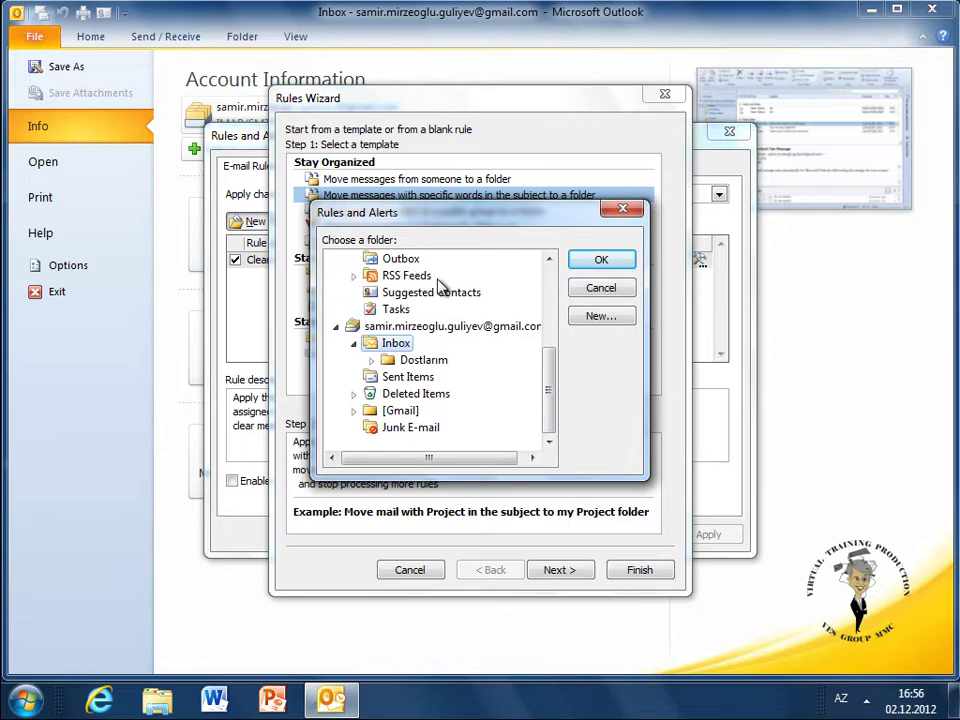
click(609, 319)
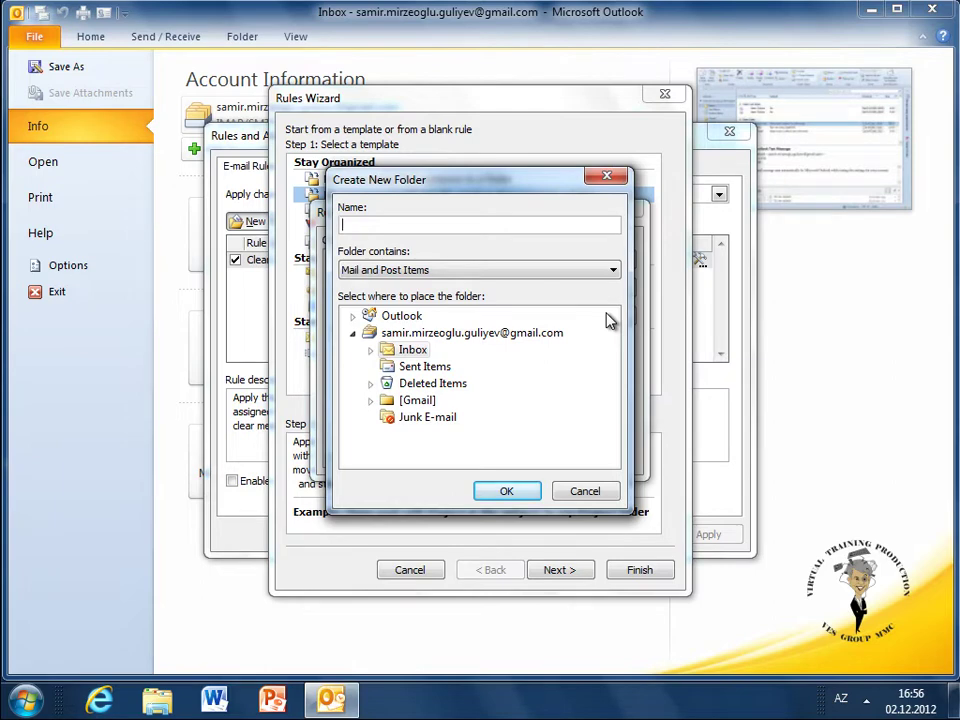
text(Əsa)
text(slar)
click(518, 496)
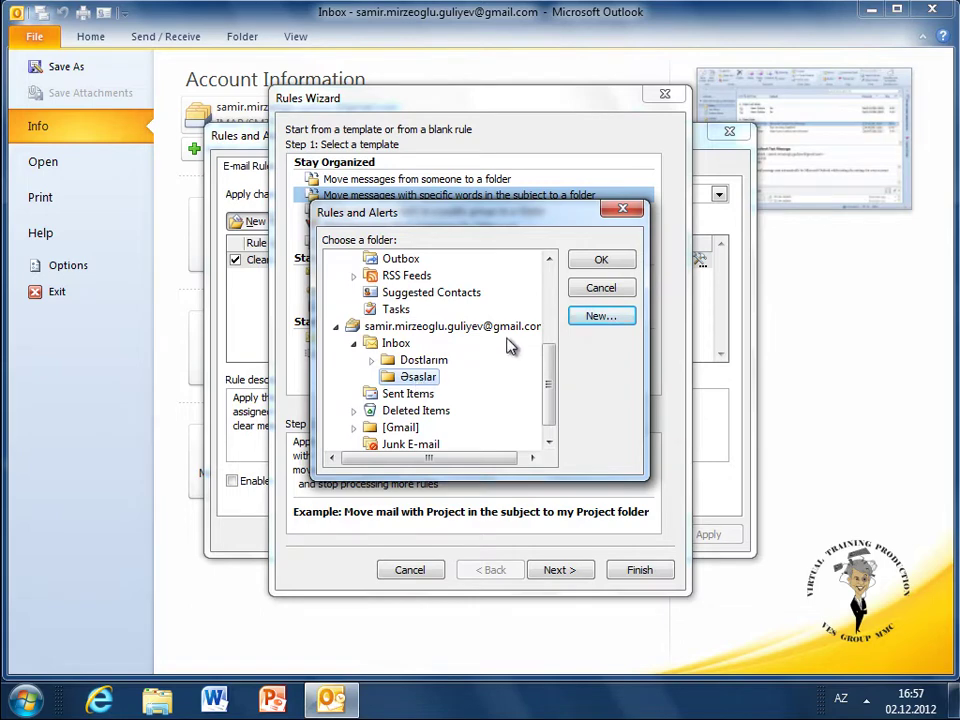
click(603, 262)
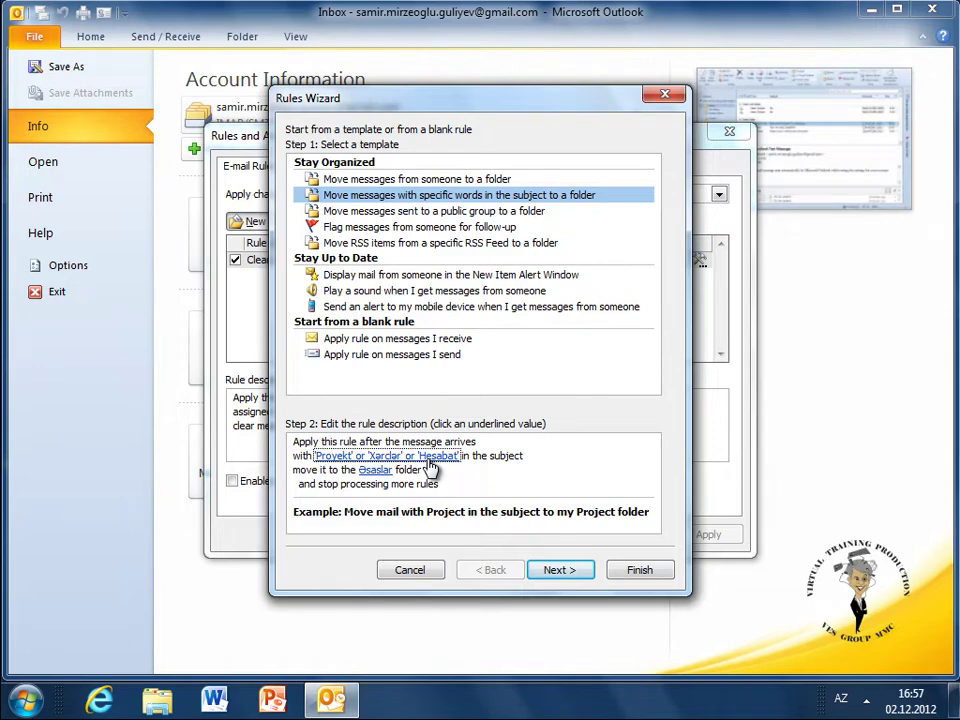
Step: Reopen the destination folder choice for the Əsaslar rule
click(374, 472)
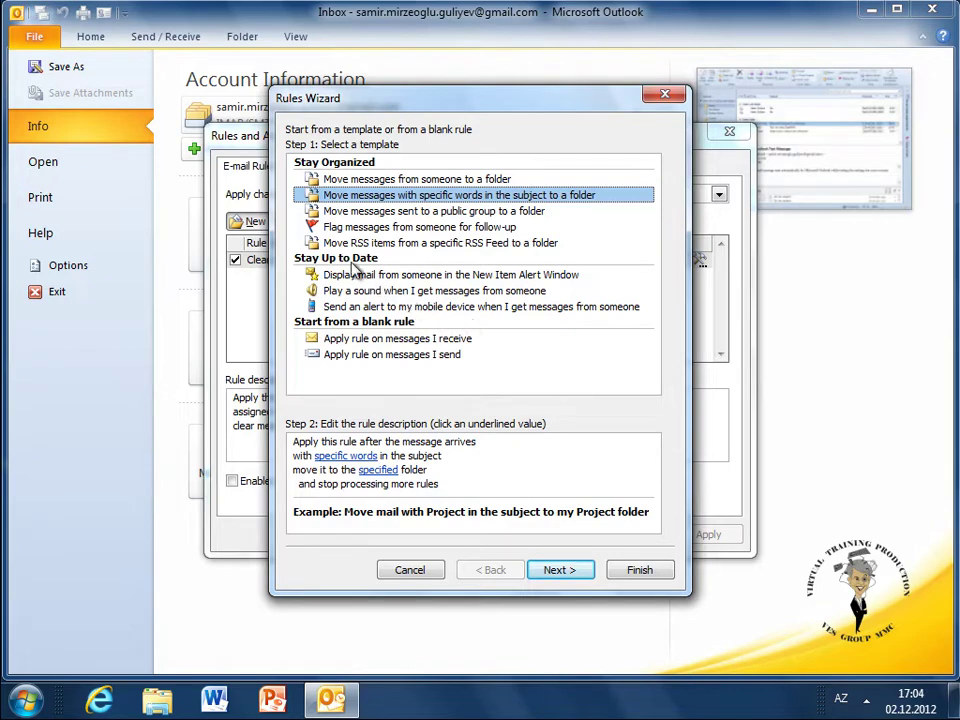
Step: Switch to the play-a-sound-from-someone template and set a chosen contact as its sender
click(318, 291)
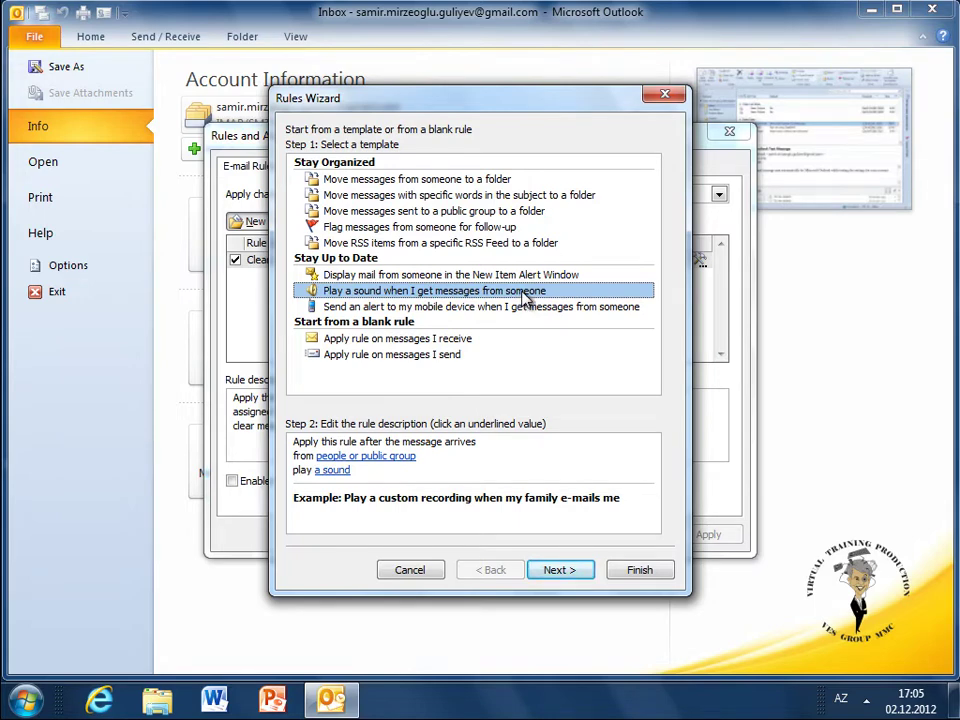
click(298, 451)
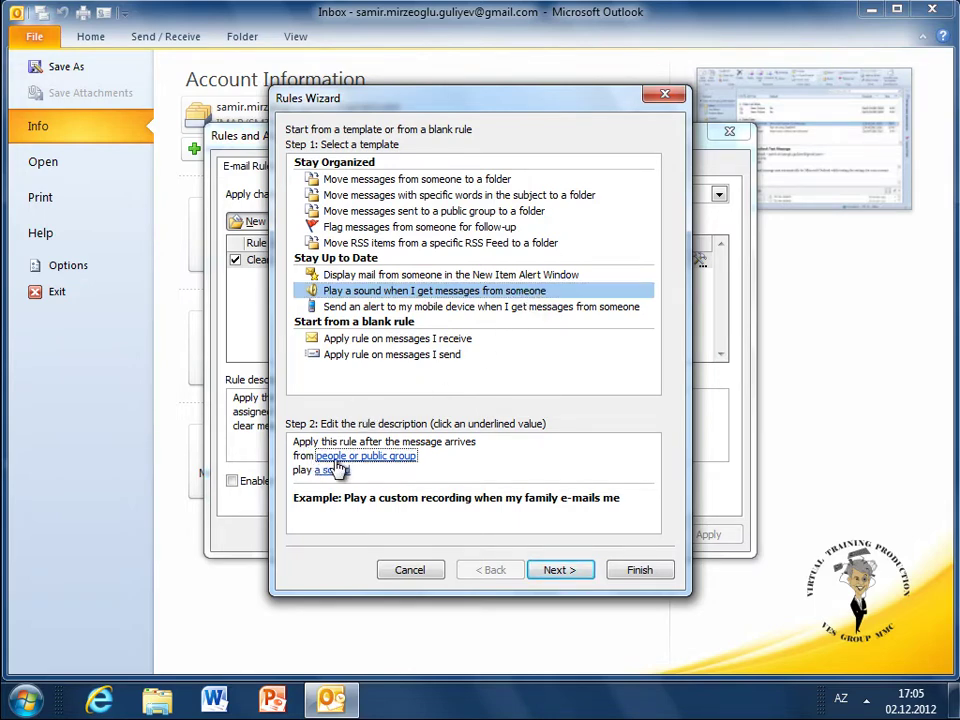
click(396, 457)
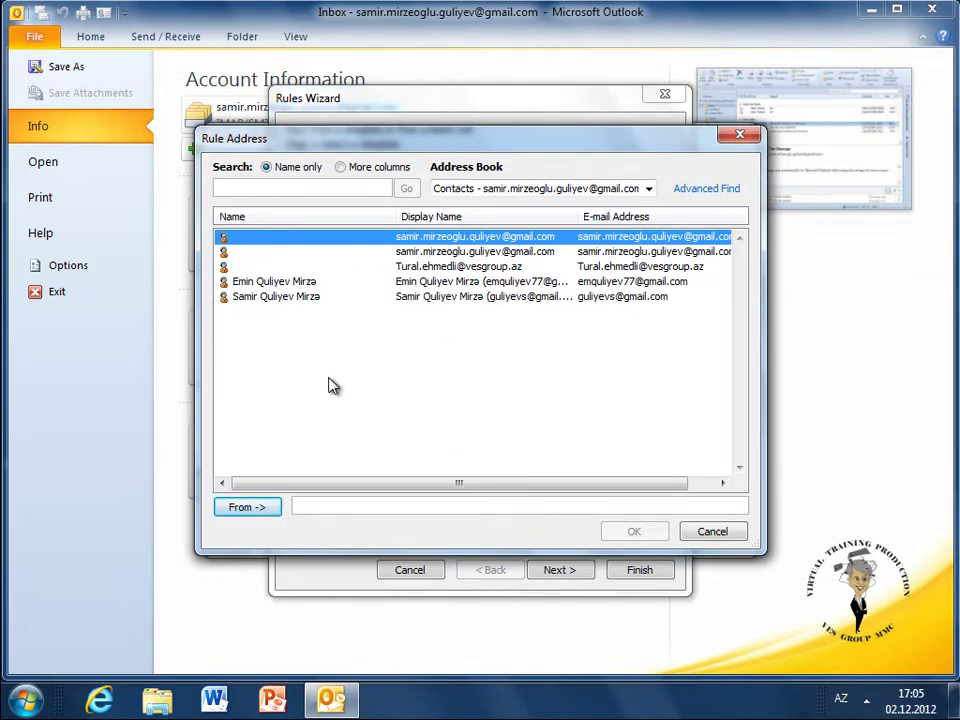
click(300, 283)
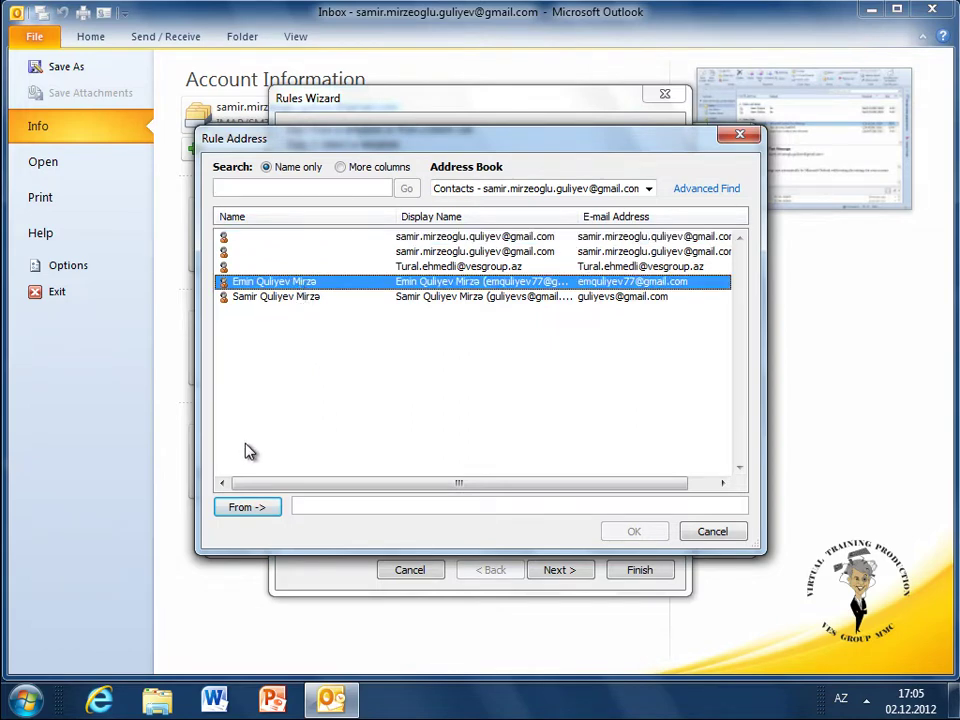
click(240, 508)
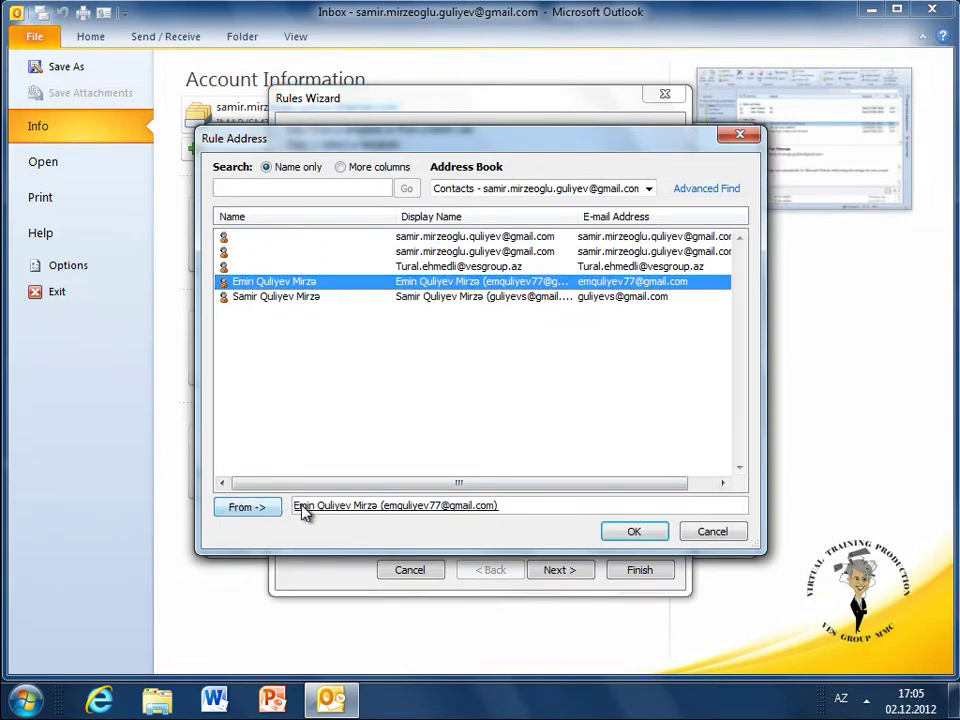
click(643, 534)
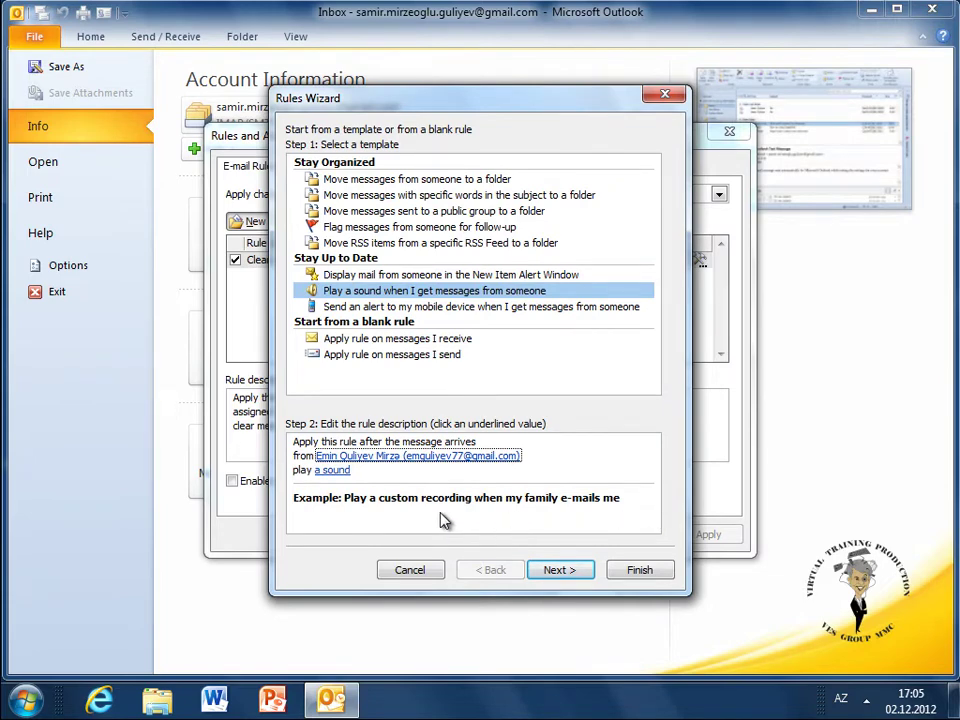
Step: Open the sound file picker and close it without choosing a sound
click(334, 471)
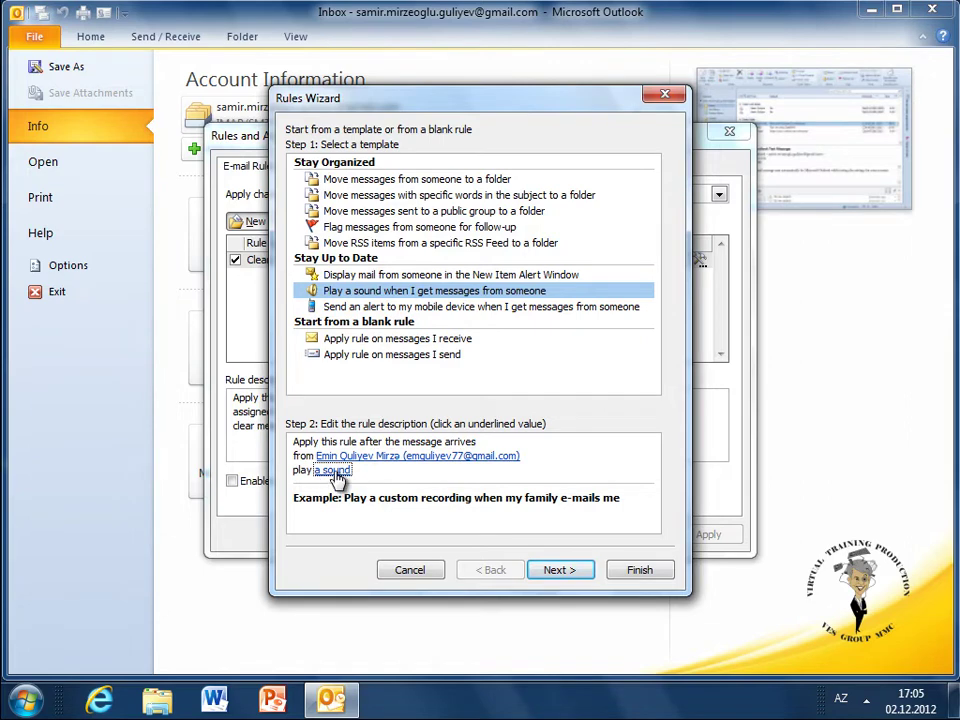
click(334, 471)
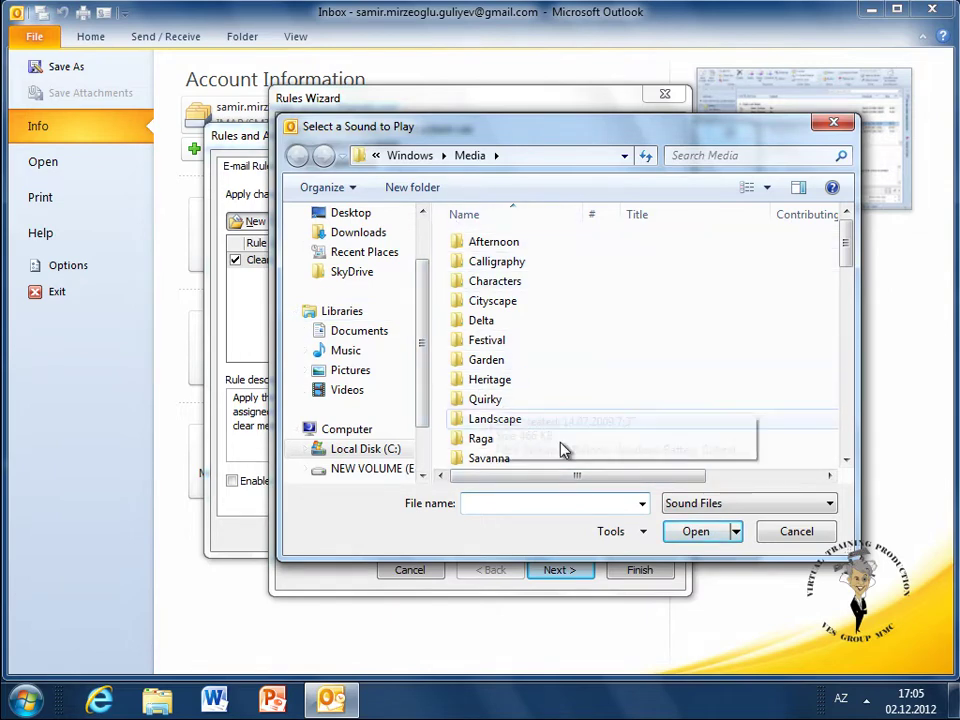
click(795, 533)
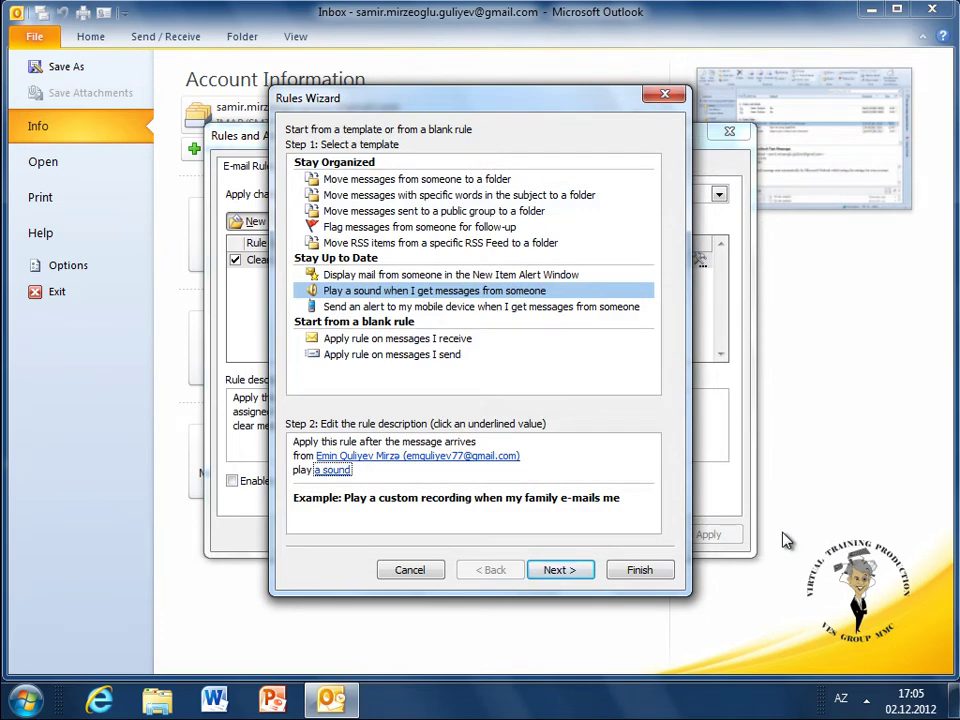
Step: Shift focus back within the Rules Wizard dialog
key(shift+Tab)
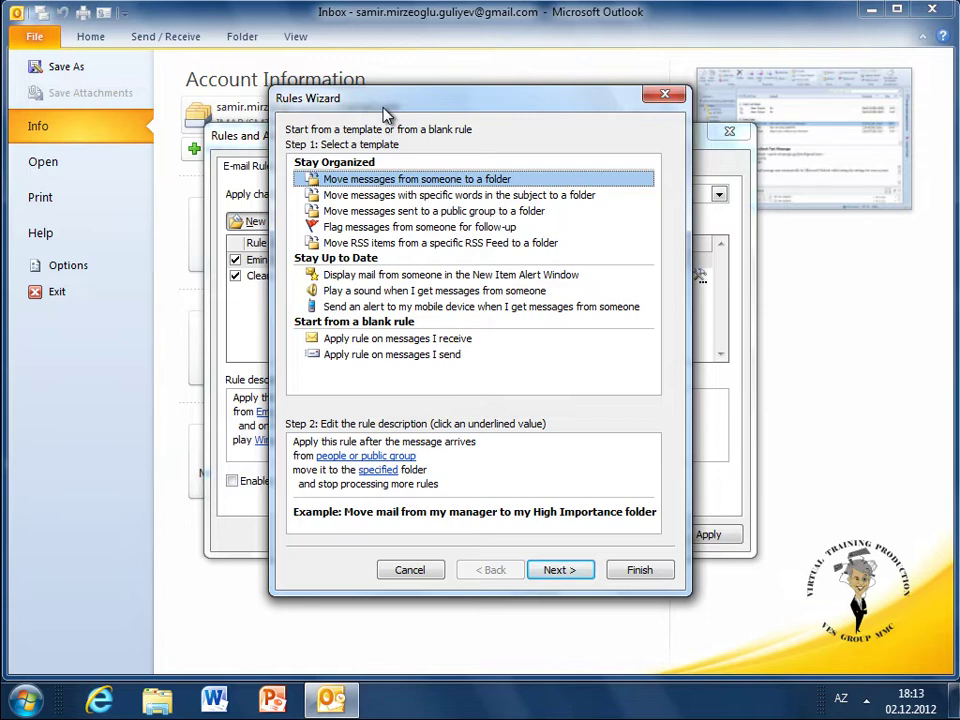
Step: Start a blank rule for received messages and require them to come from a chosen contact
click(343, 340)
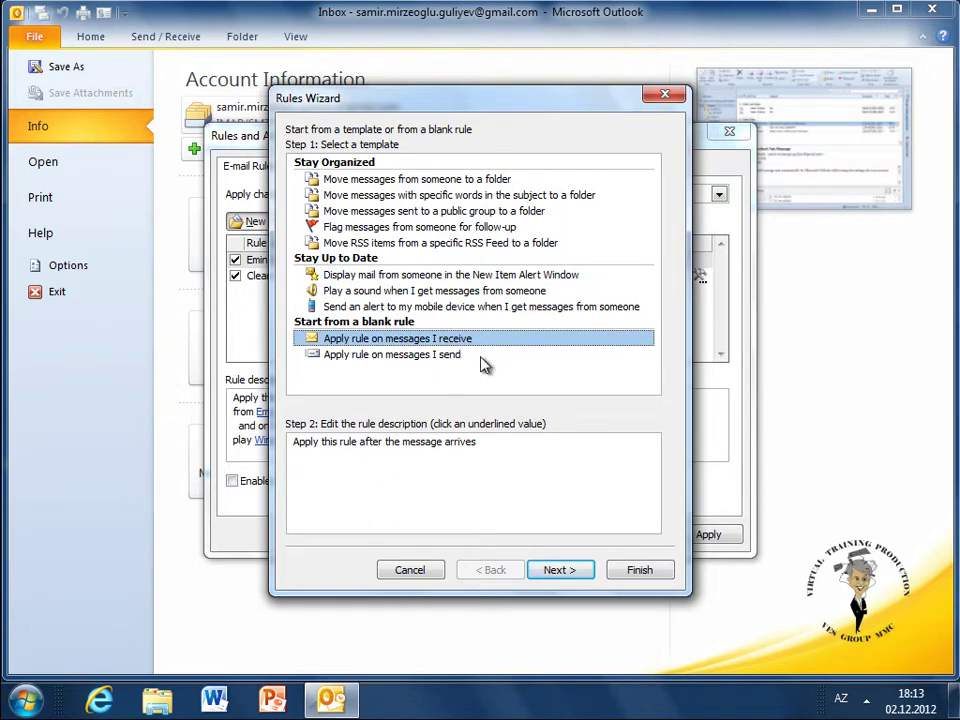
click(577, 580)
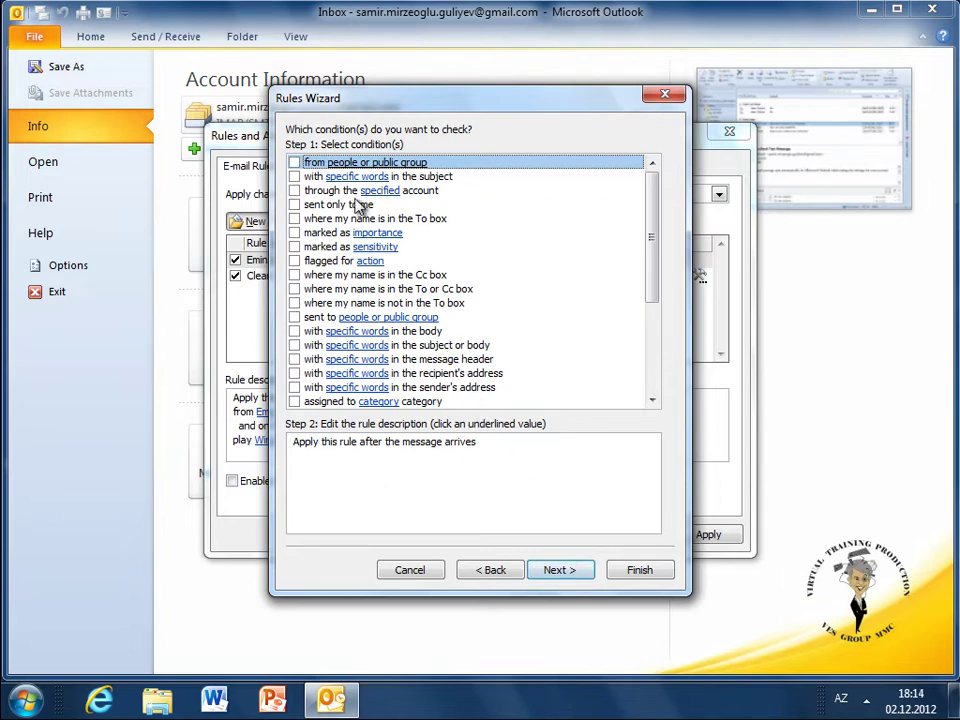
click(294, 163)
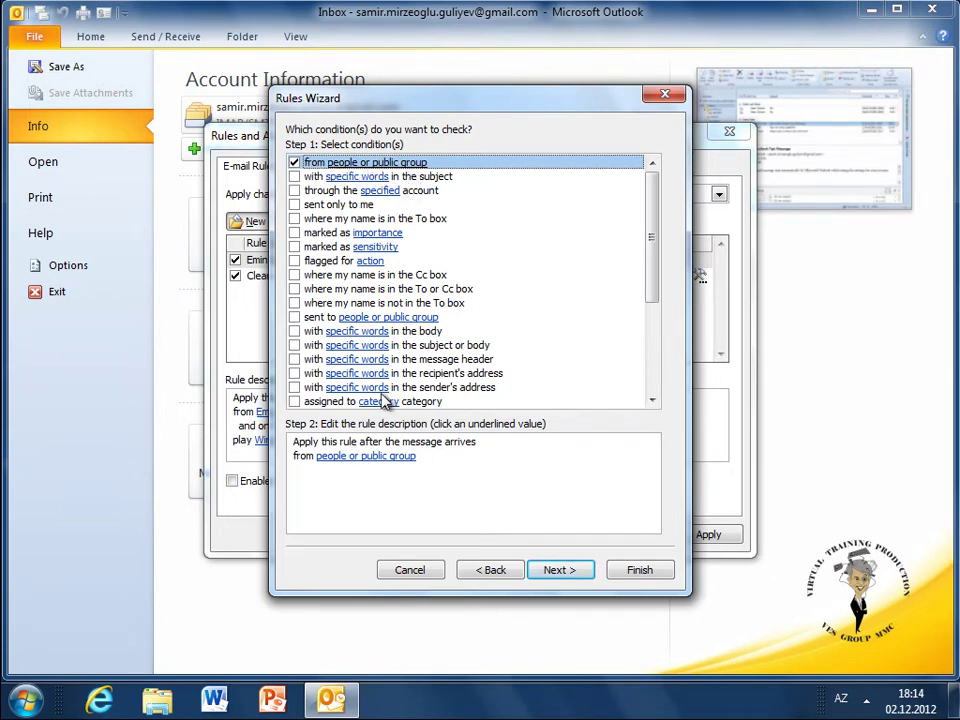
click(375, 456)
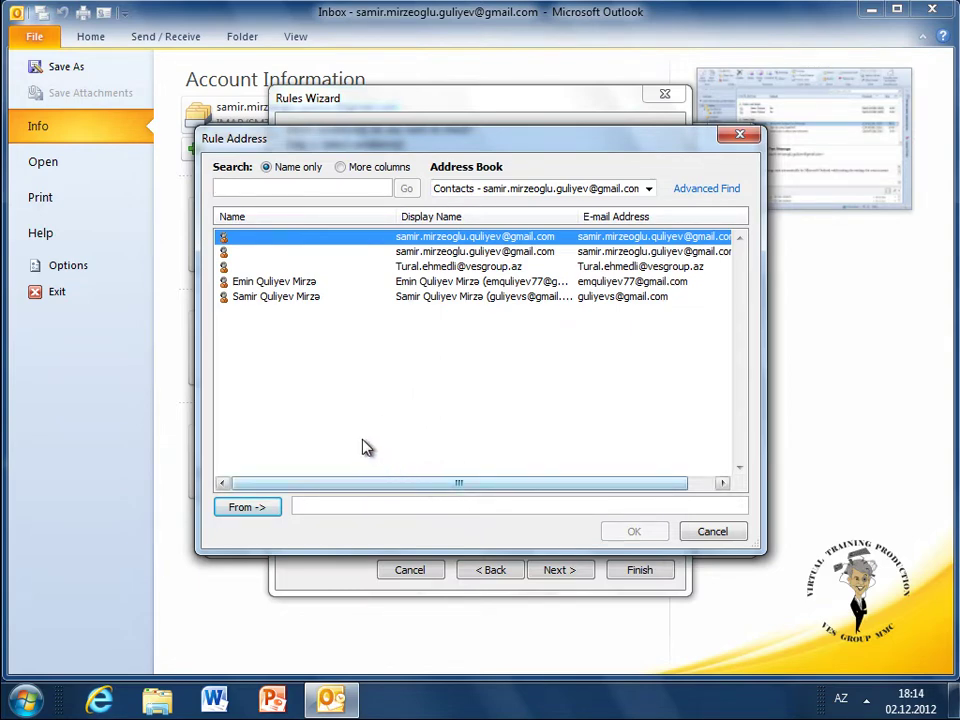
click(306, 282)
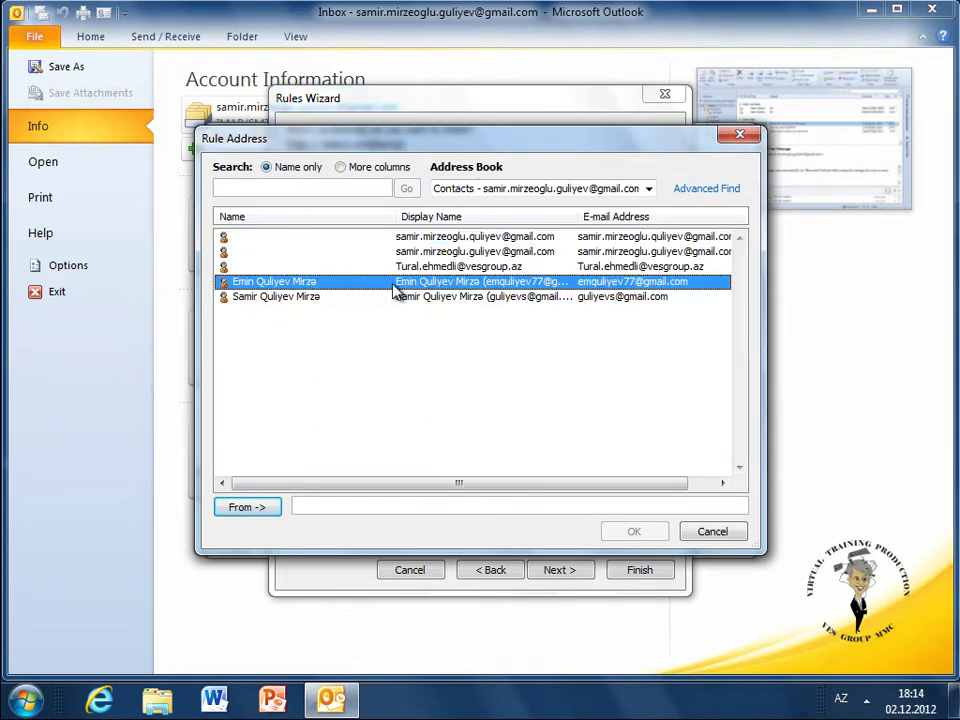
click(262, 507)
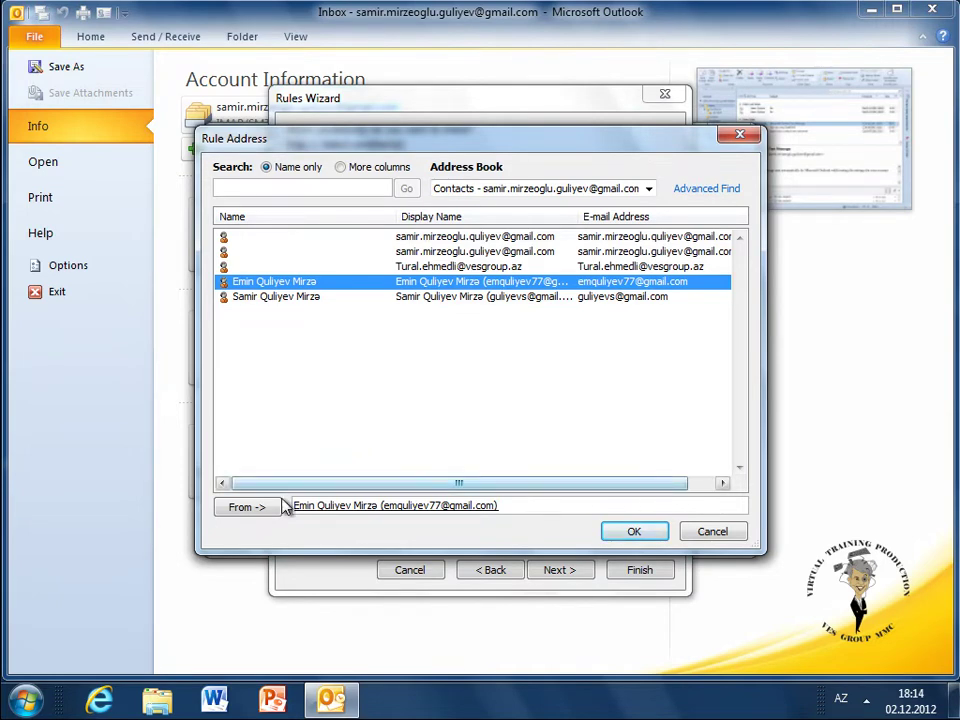
click(634, 532)
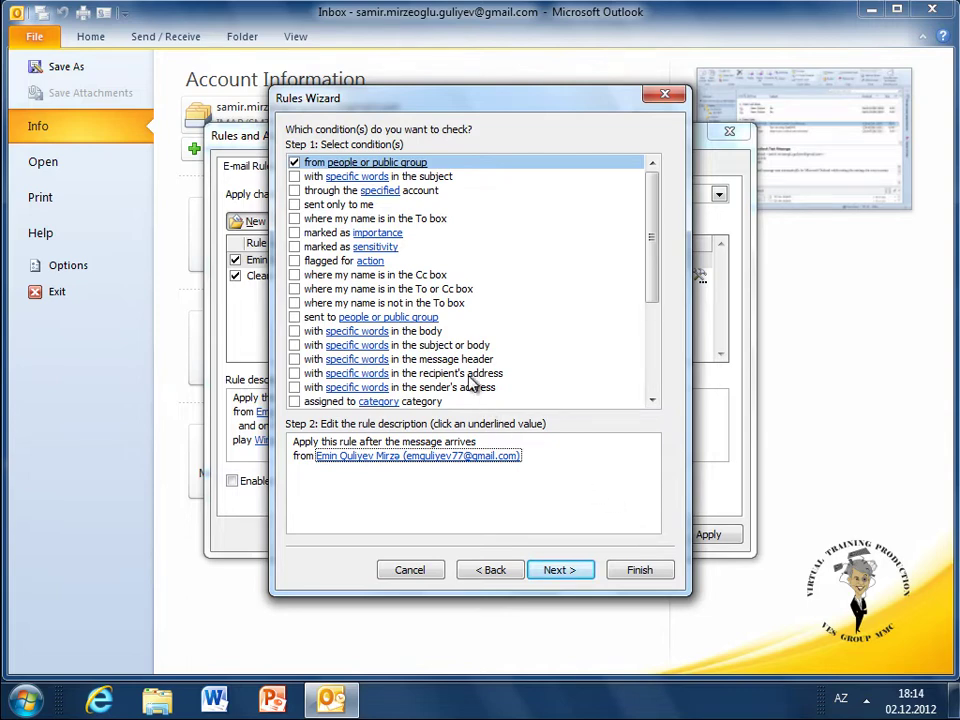
Step: Add a subject condition matching Hesabat or Proyekt, then advance to the actions step
click(294, 176)
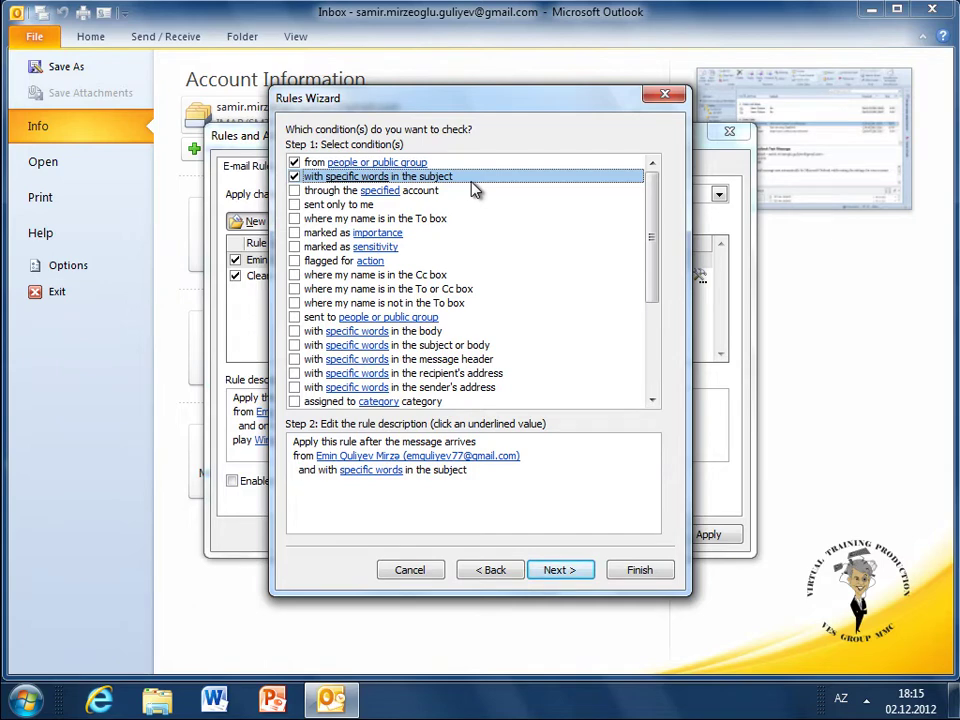
click(370, 470)
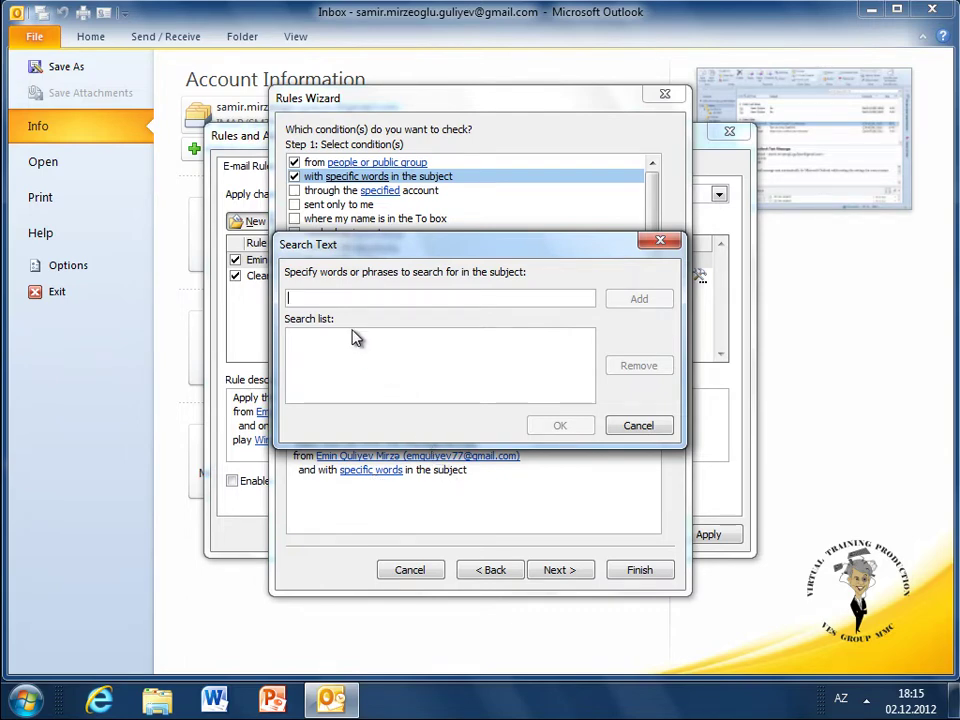
text(H)
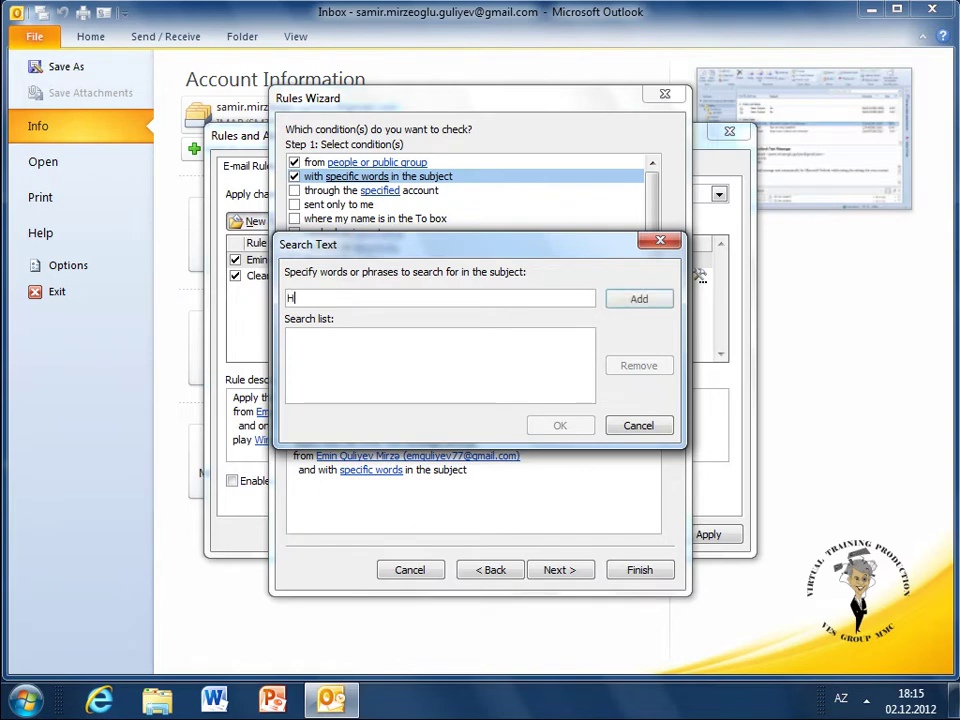
text(esabat)
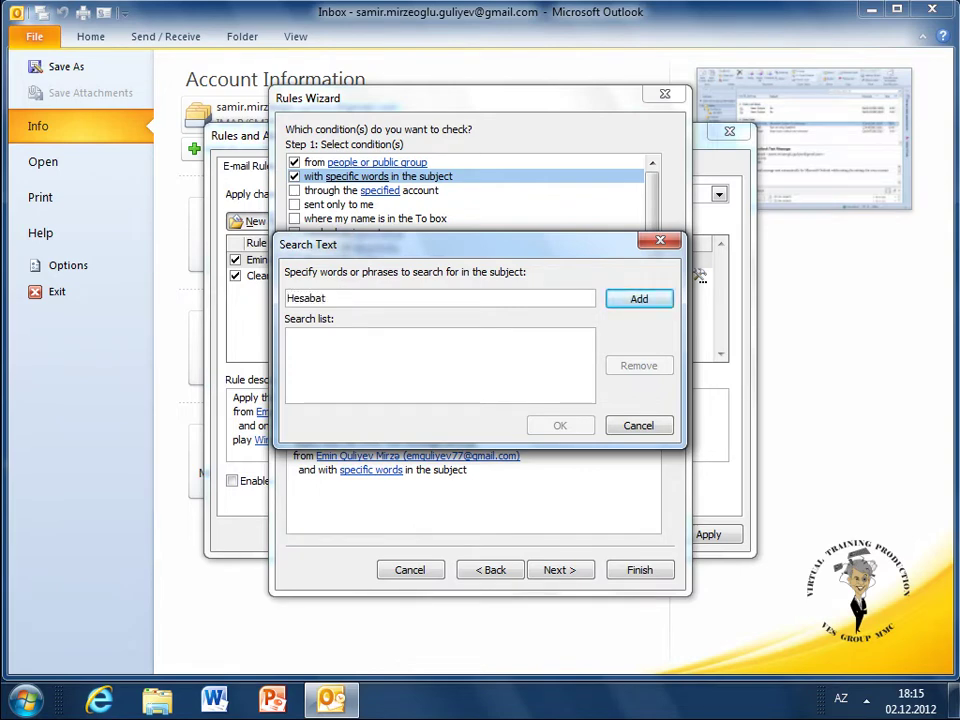
click(654, 298)
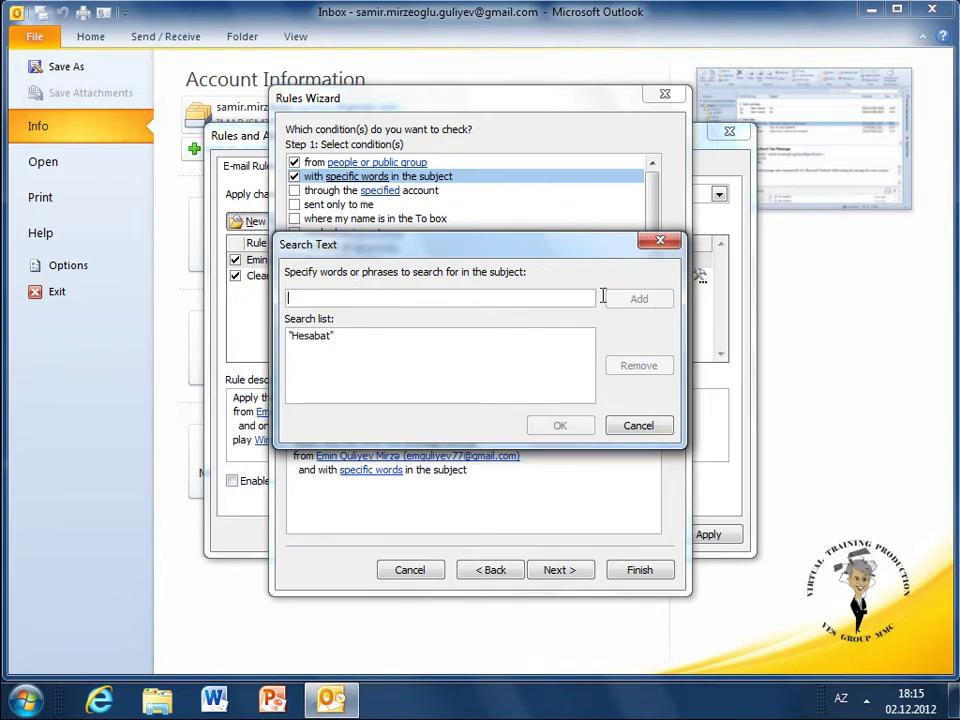
text(Pr)
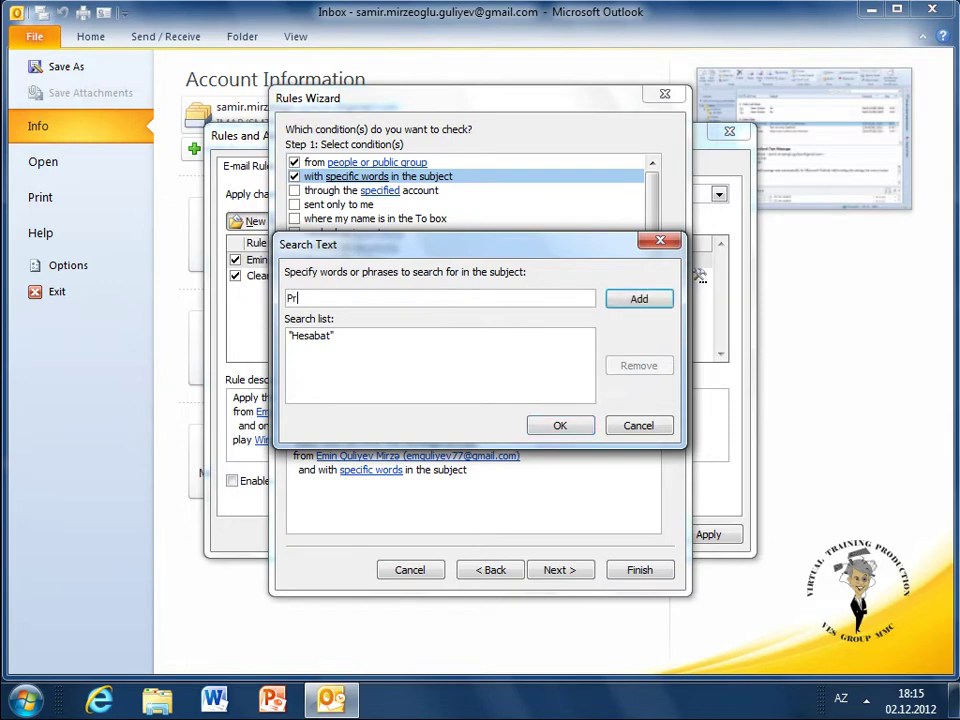
text(oyekt)
click(628, 302)
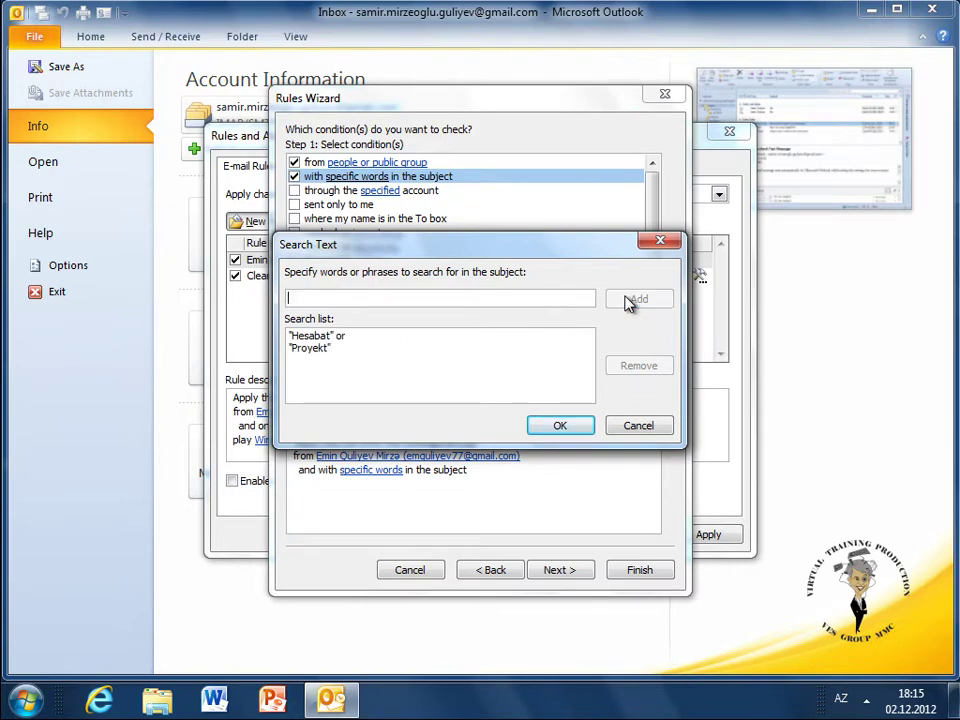
click(560, 426)
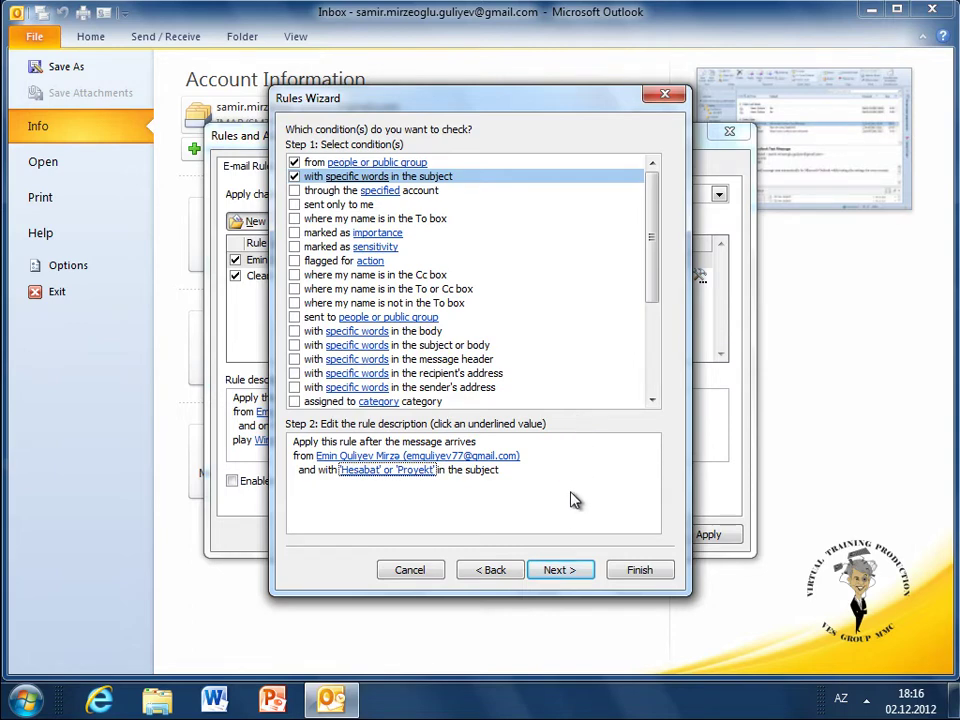
click(560, 572)
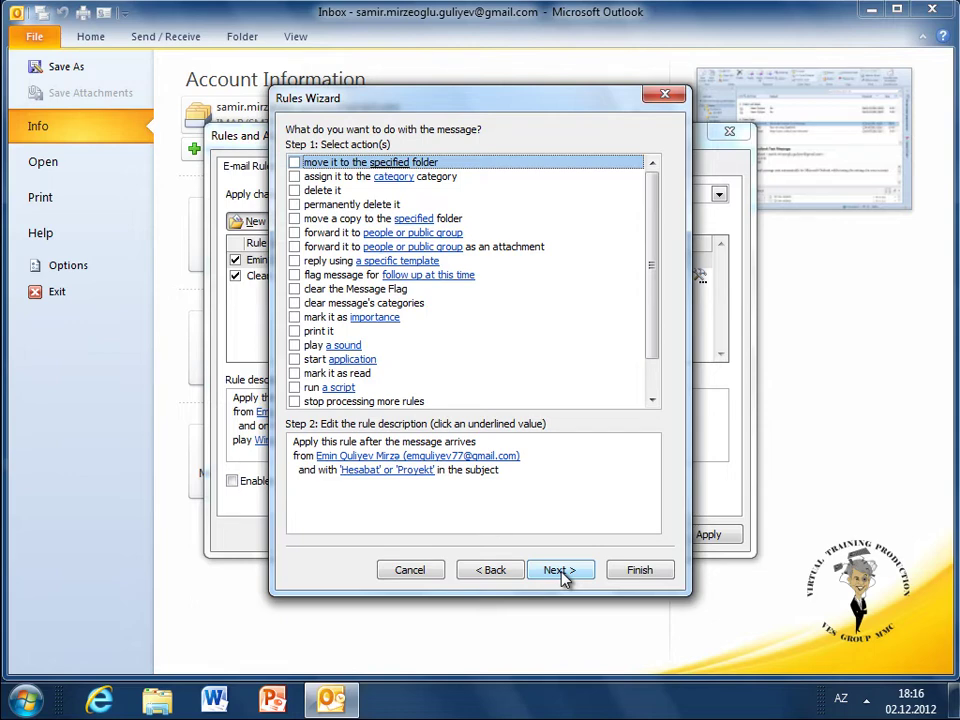
Step: Add a rule action that moves matching messages into the Dostlarım folder under Inbox
click(520, 502)
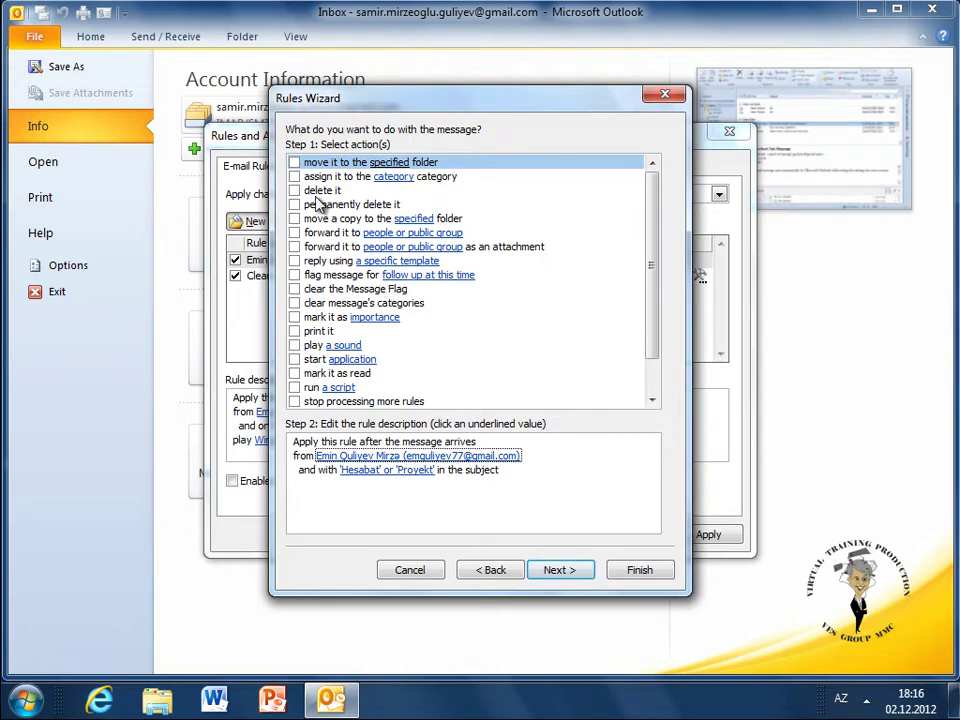
click(294, 163)
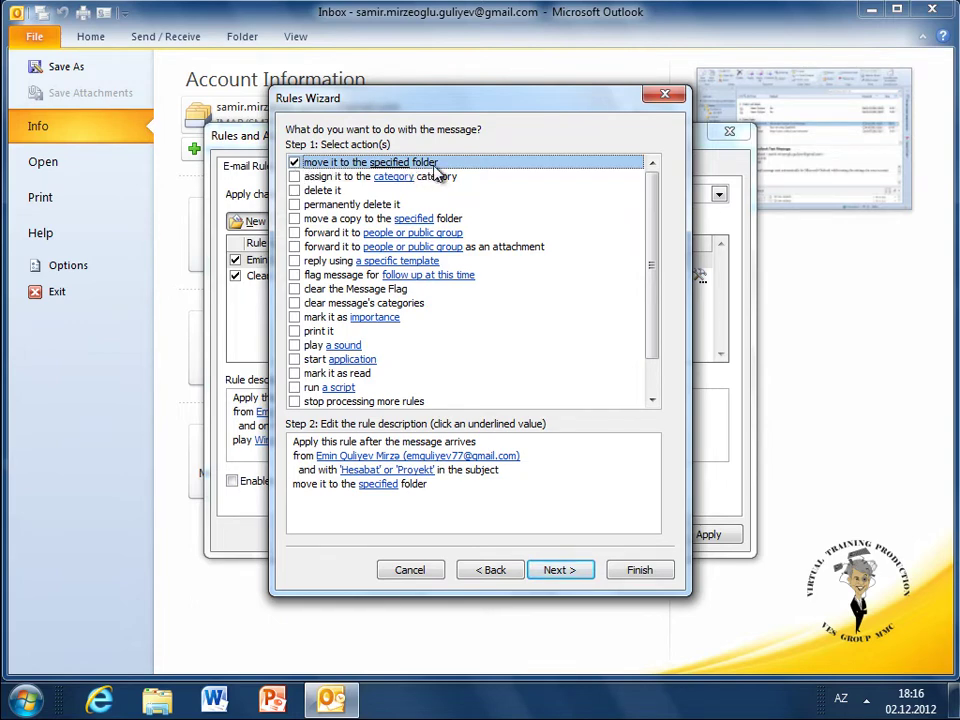
click(380, 484)
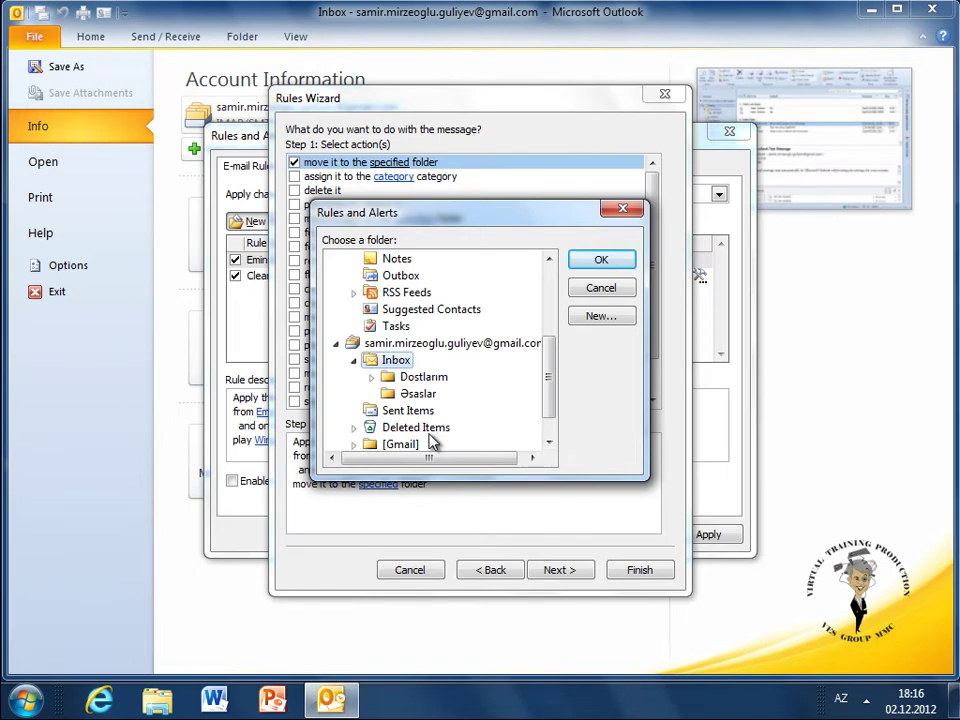
click(424, 379)
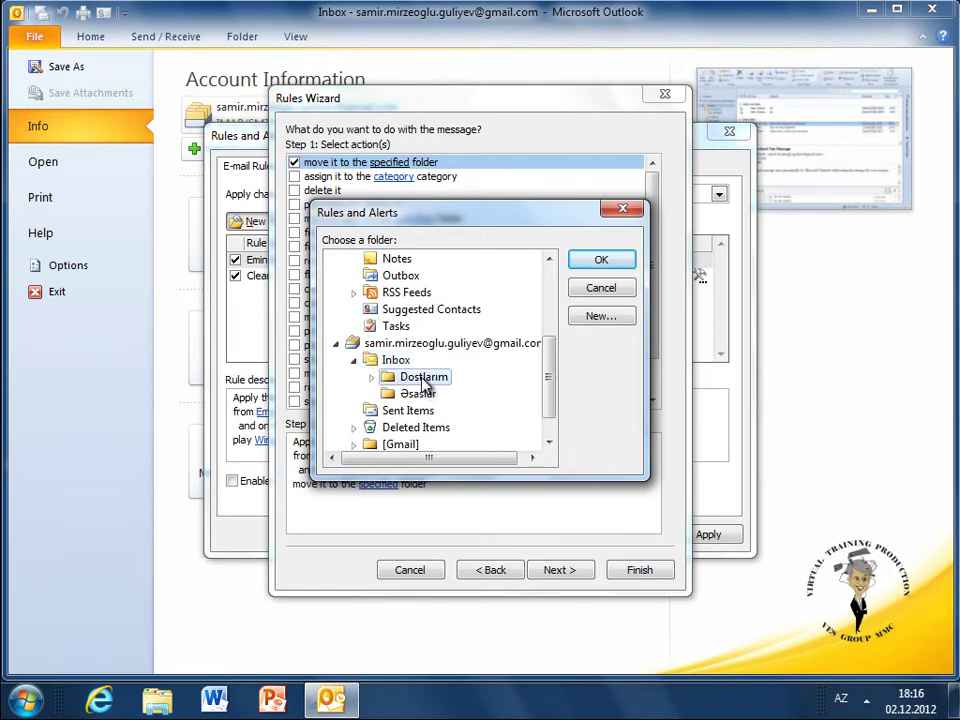
click(609, 263)
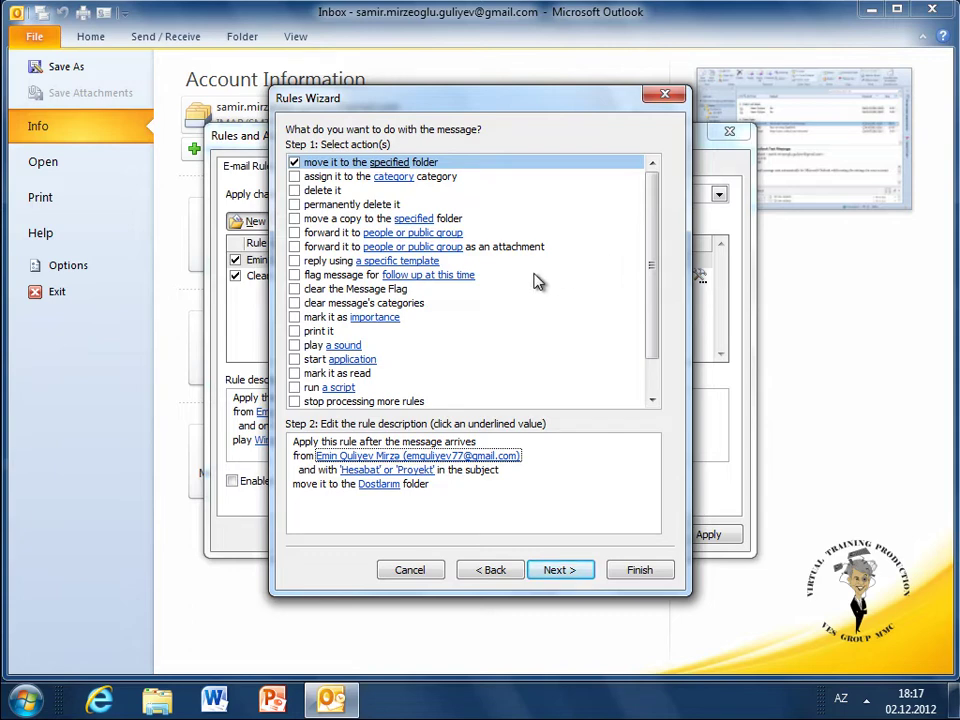
Step: Add a rule action that plays the Windows Balloon sound from the Afternoon sounds folder
click(294, 345)
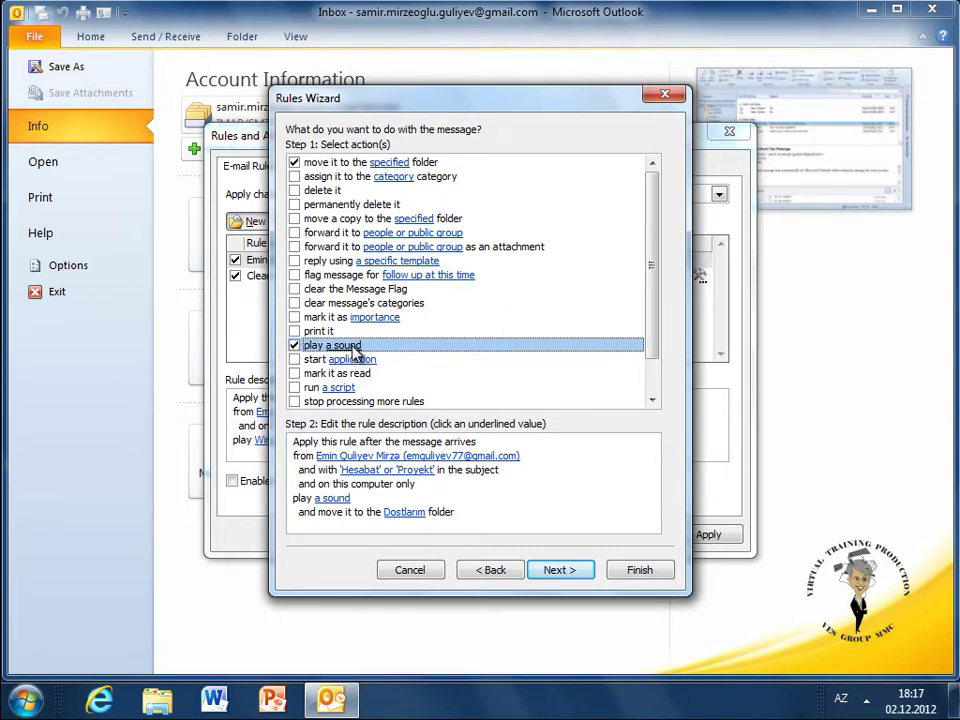
click(333, 498)
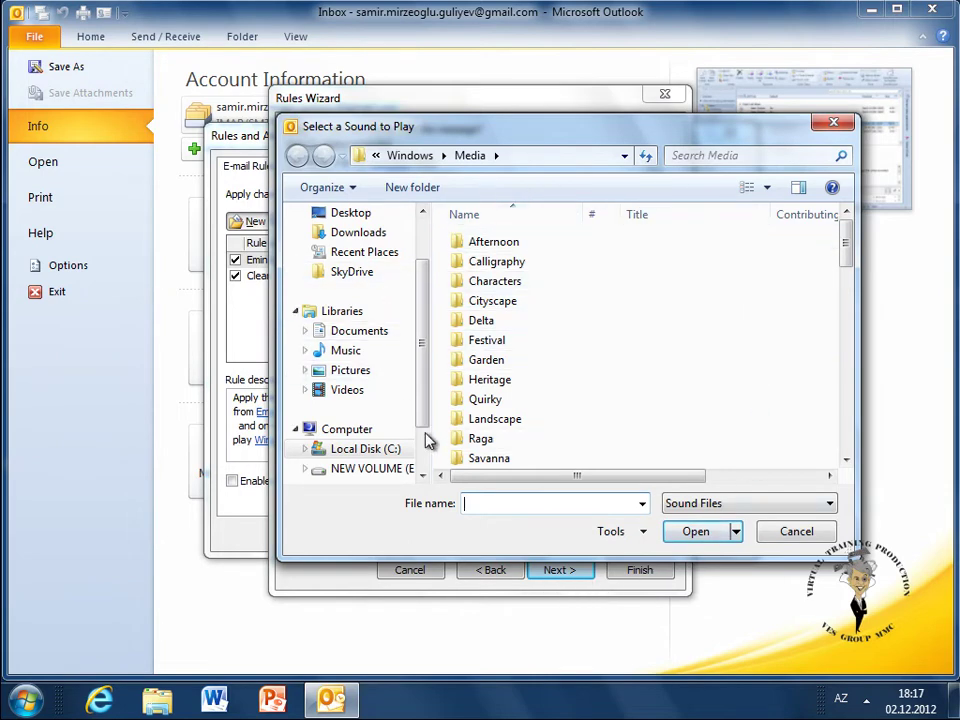
double_click(497, 246)
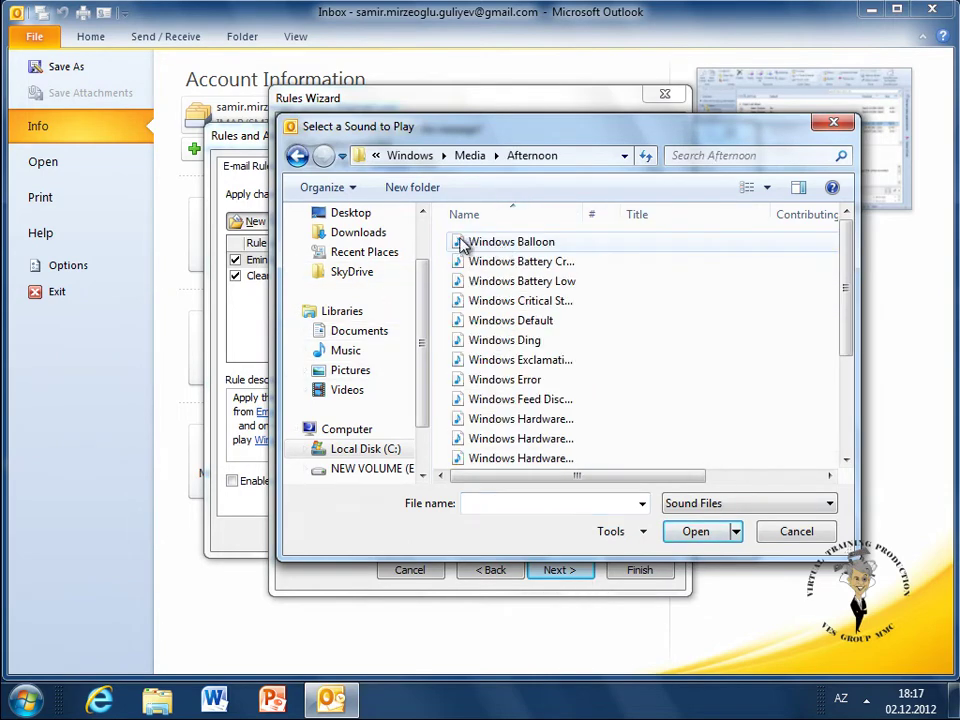
click(525, 242)
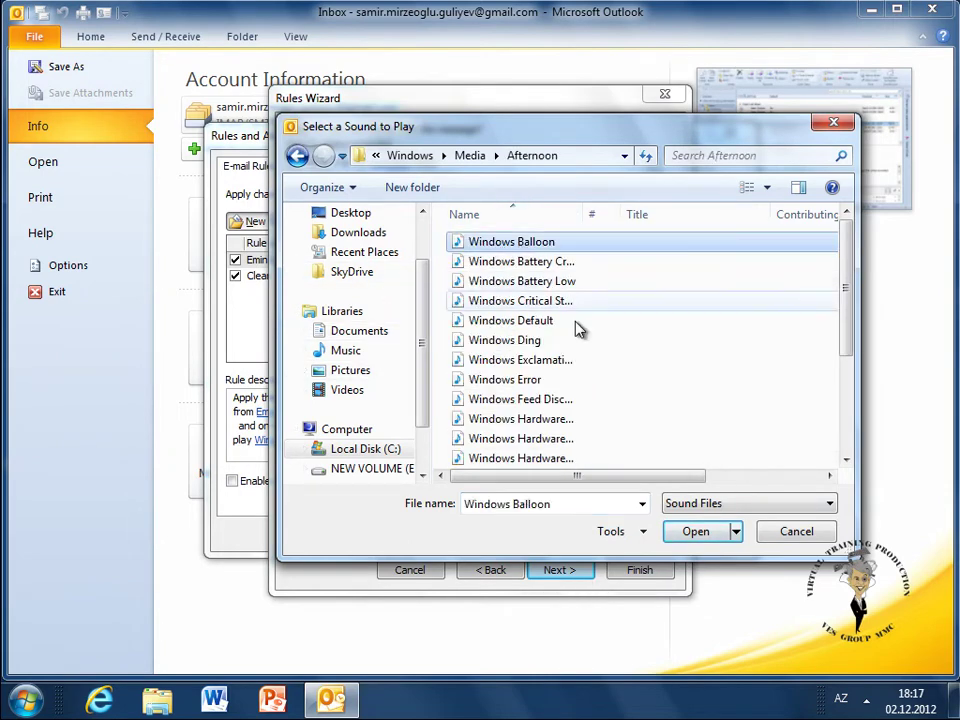
click(697, 532)
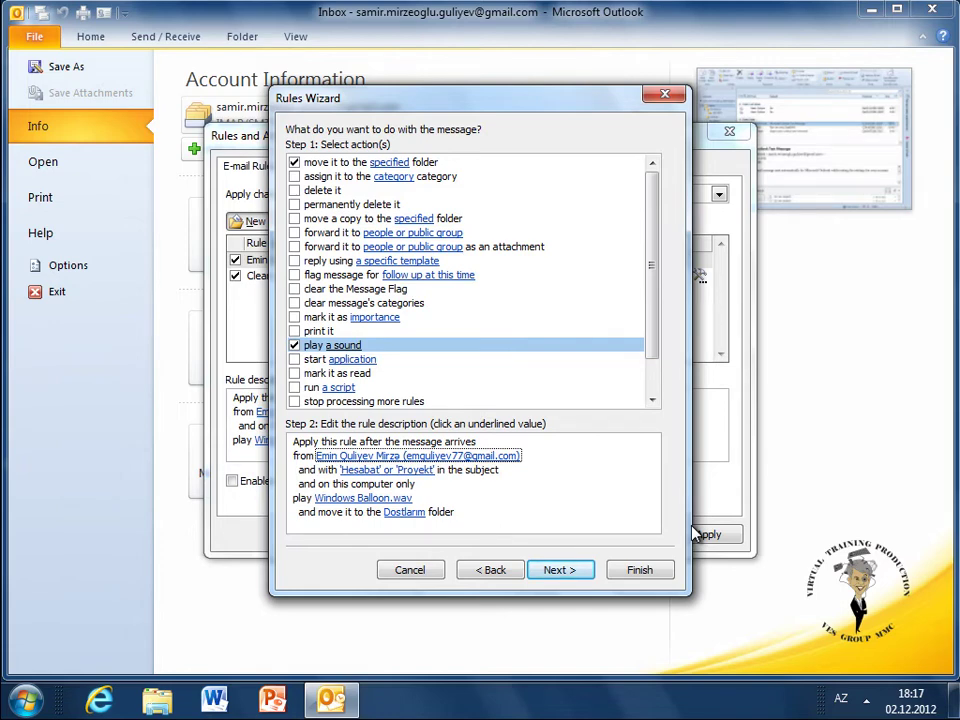
Step: Add an 'except if subject contains' exception with the word 'köhnə', then advance to the final step
click(562, 571)
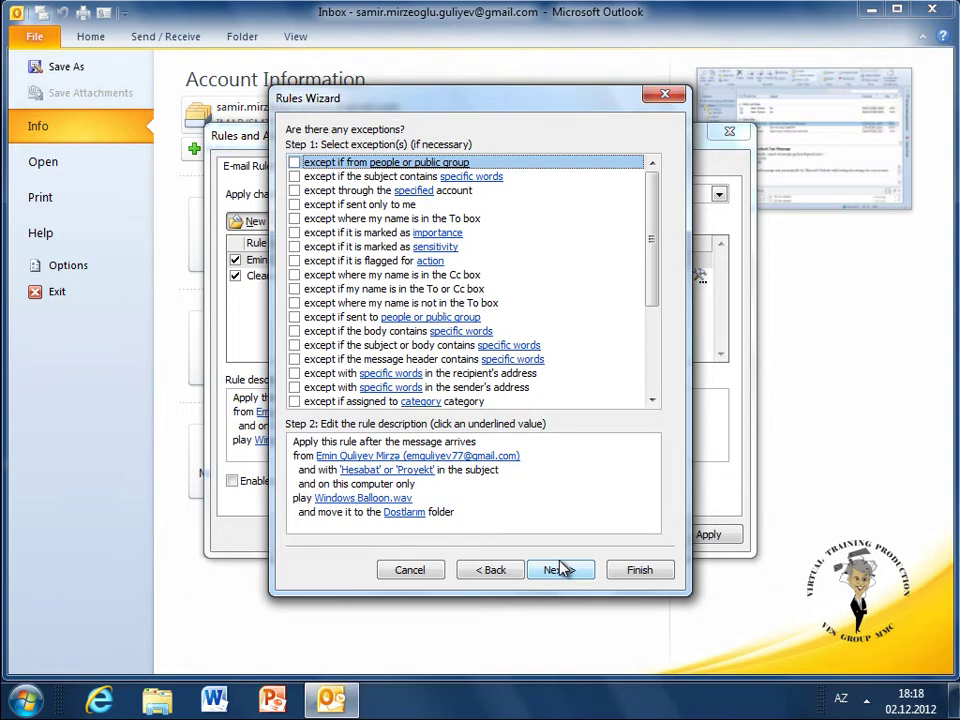
click(295, 176)
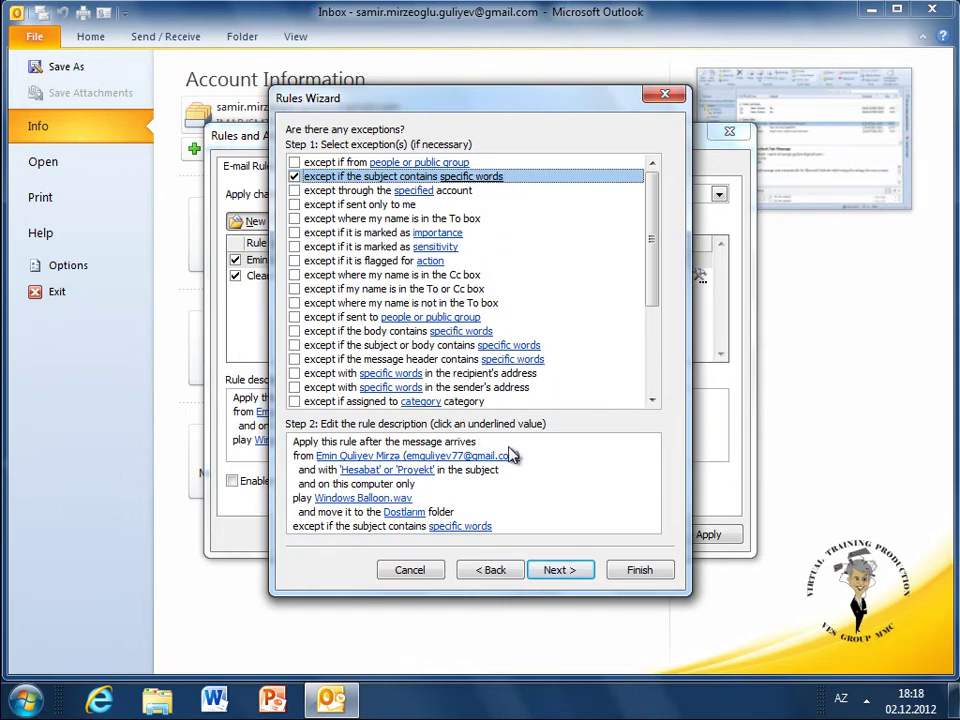
click(478, 538)
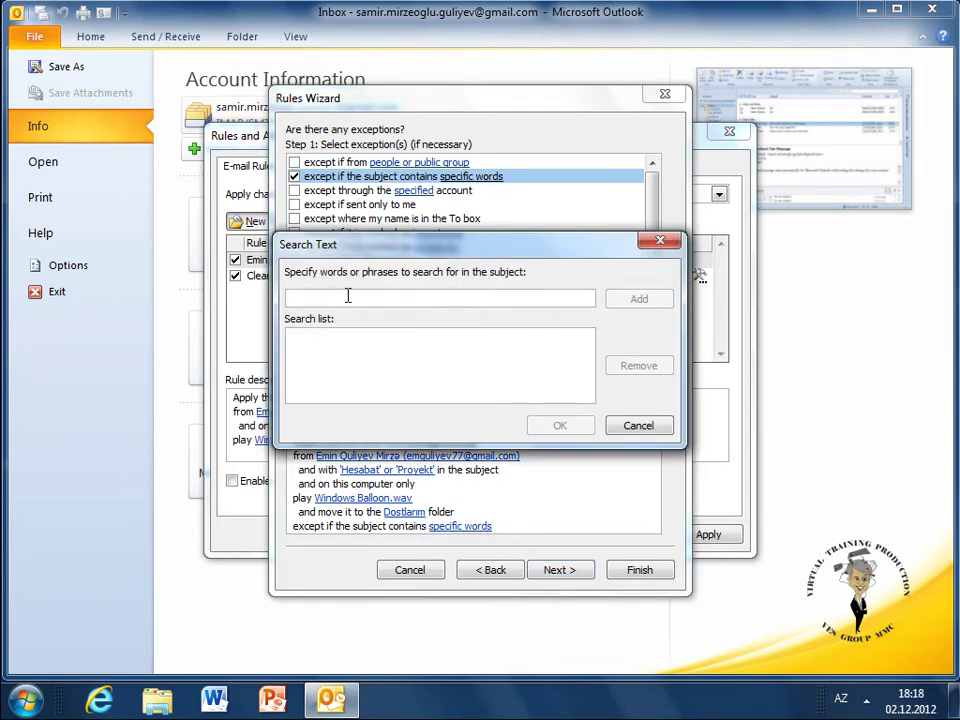
key(alt)
text(köhn)
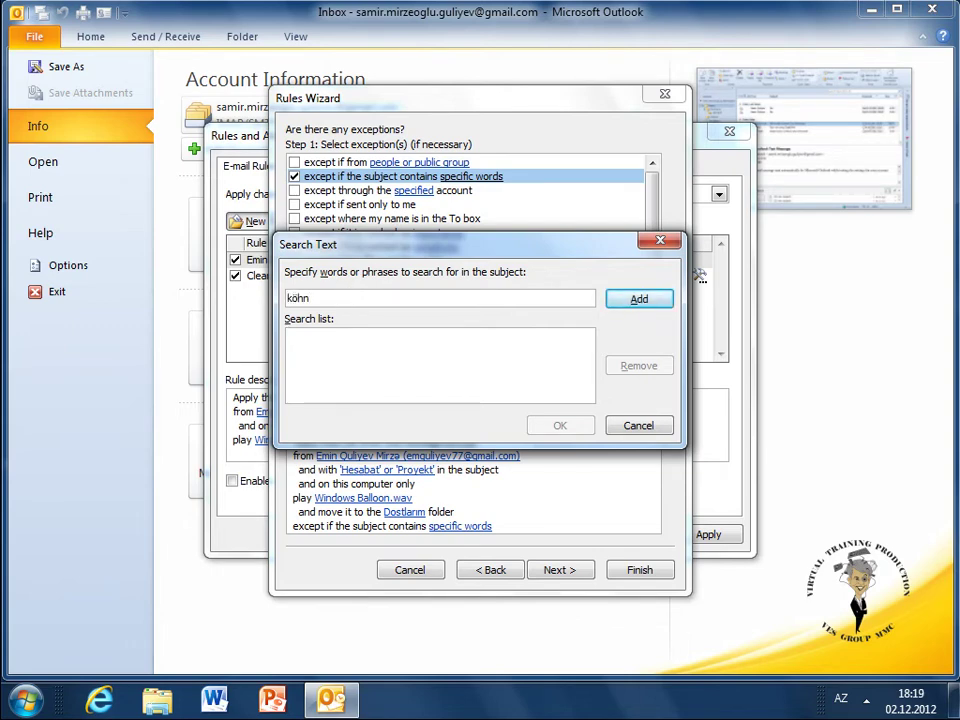
text(ə)
click(632, 302)
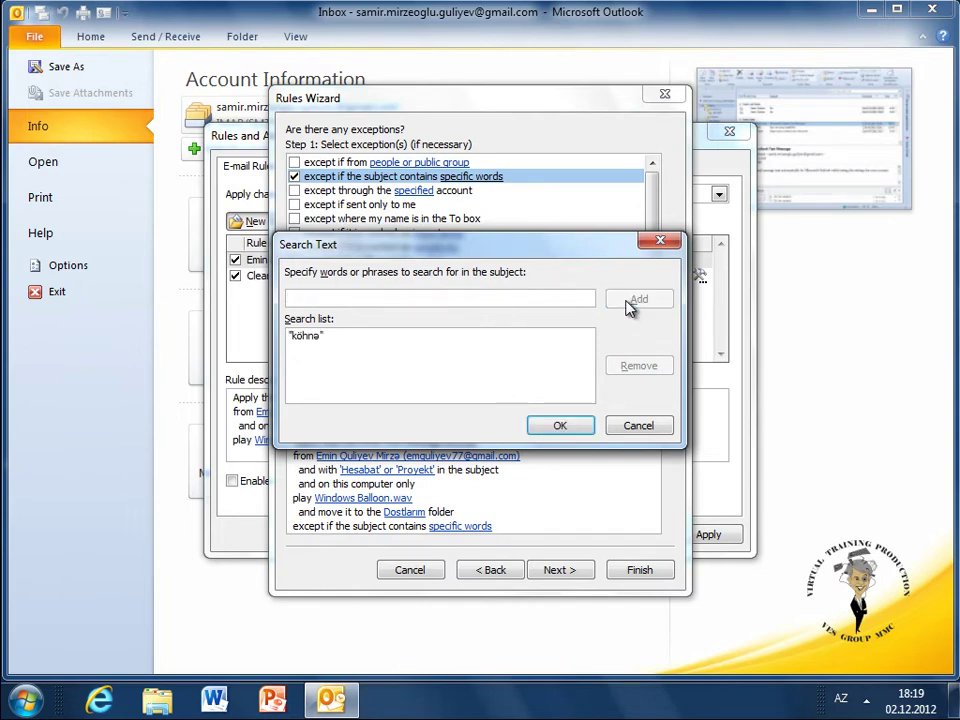
click(560, 425)
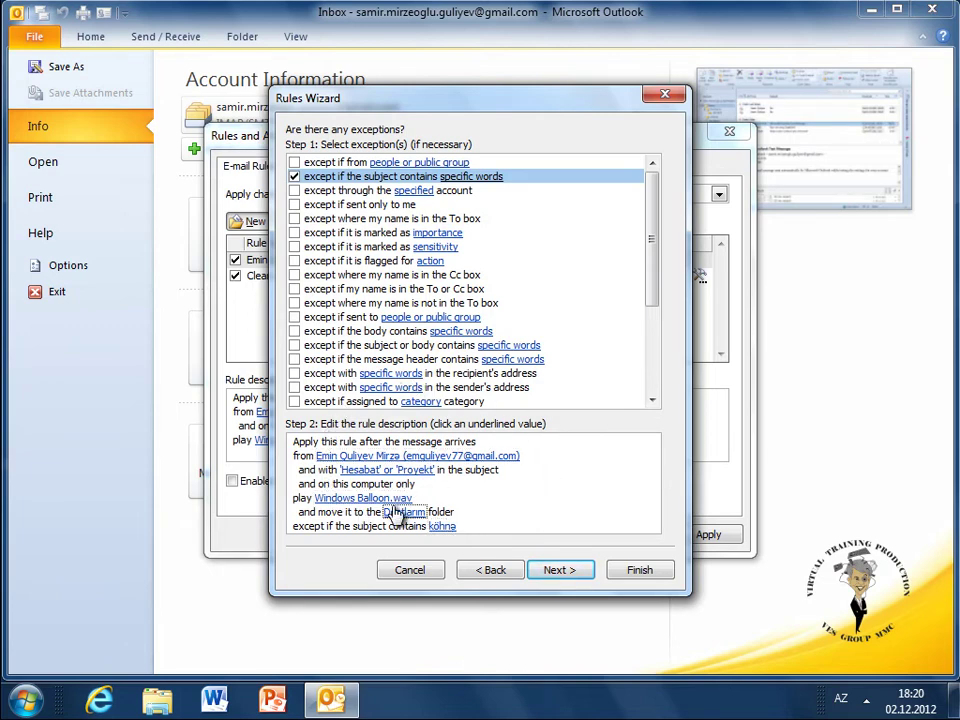
click(561, 571)
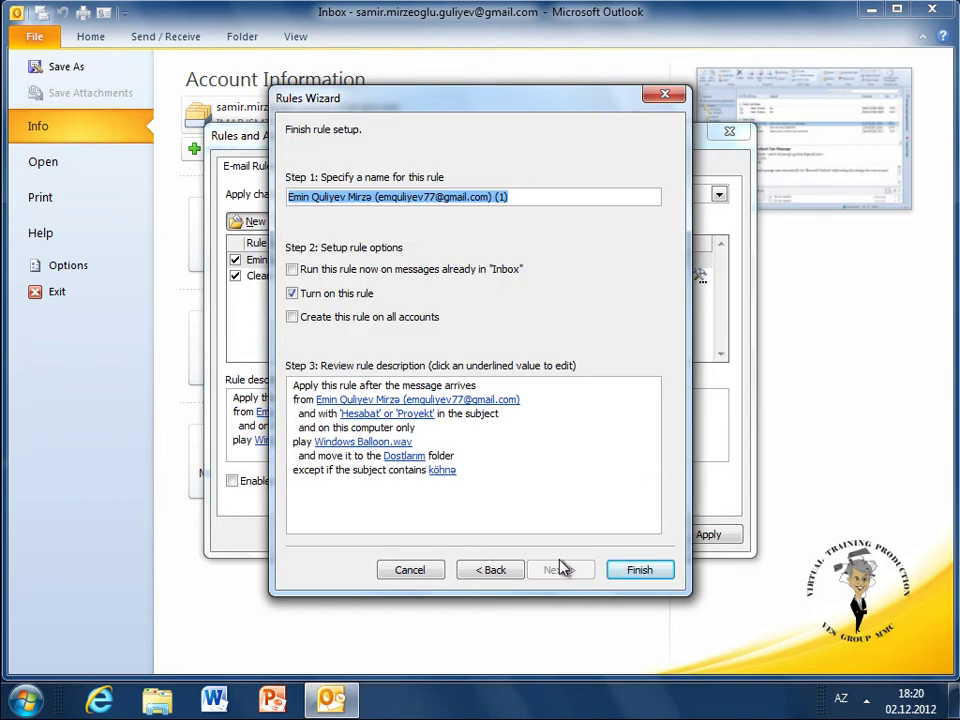
Step: Replace the default rule name with 'Birinci'
click(501, 450)
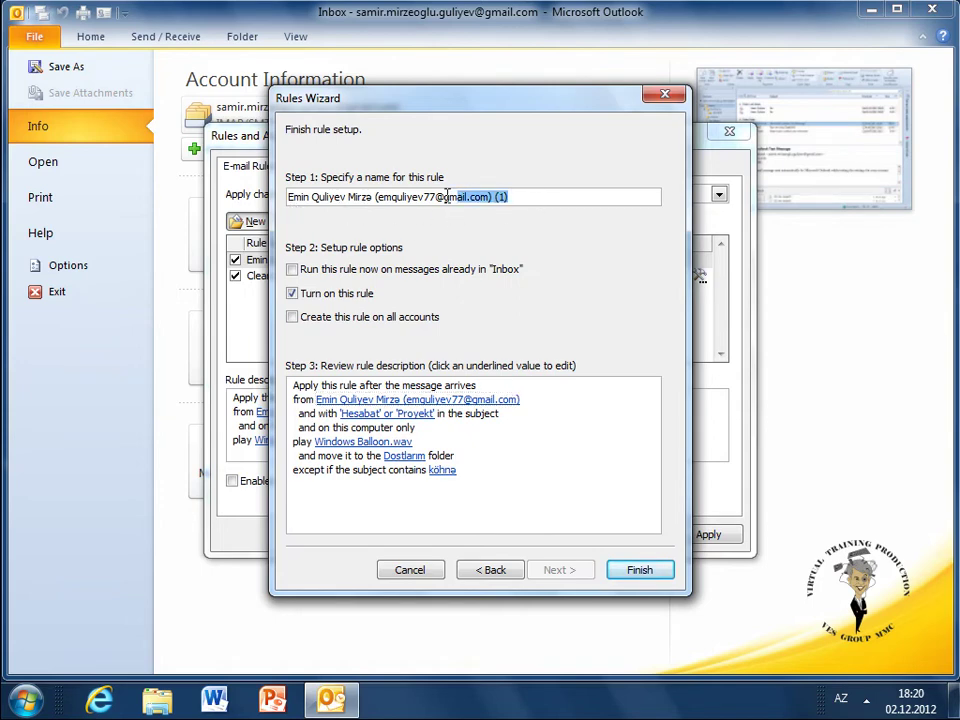
drag(540, 202, 288, 198)
text(Biri)
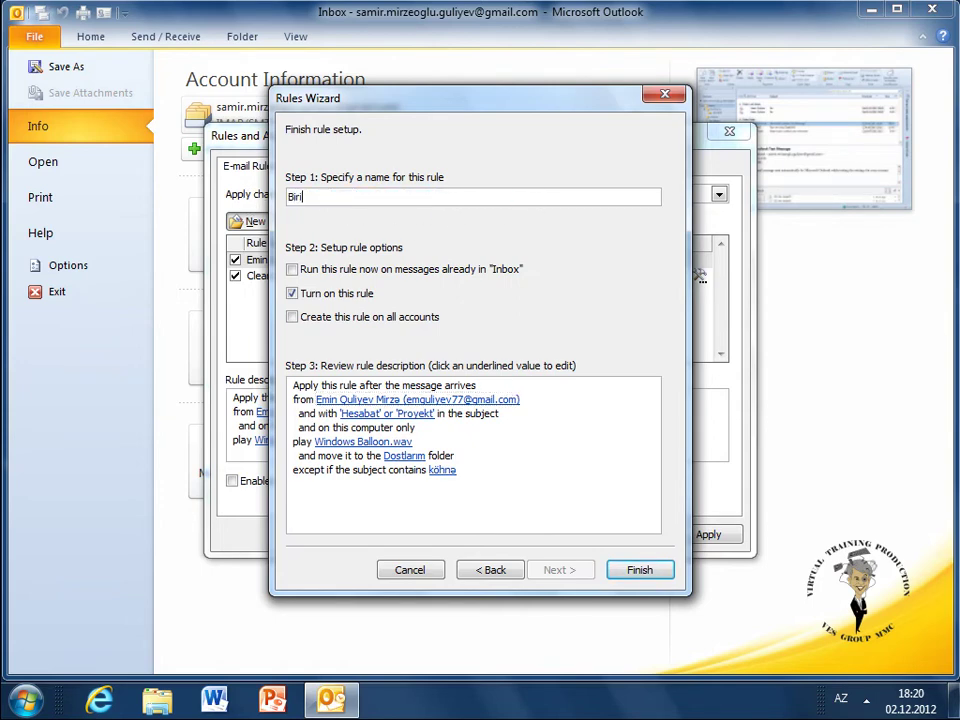
text(nci)
Step: Leave only 'Turn on this rule' checked, without running it on existing Inbox messages, and finish
click(304, 279)
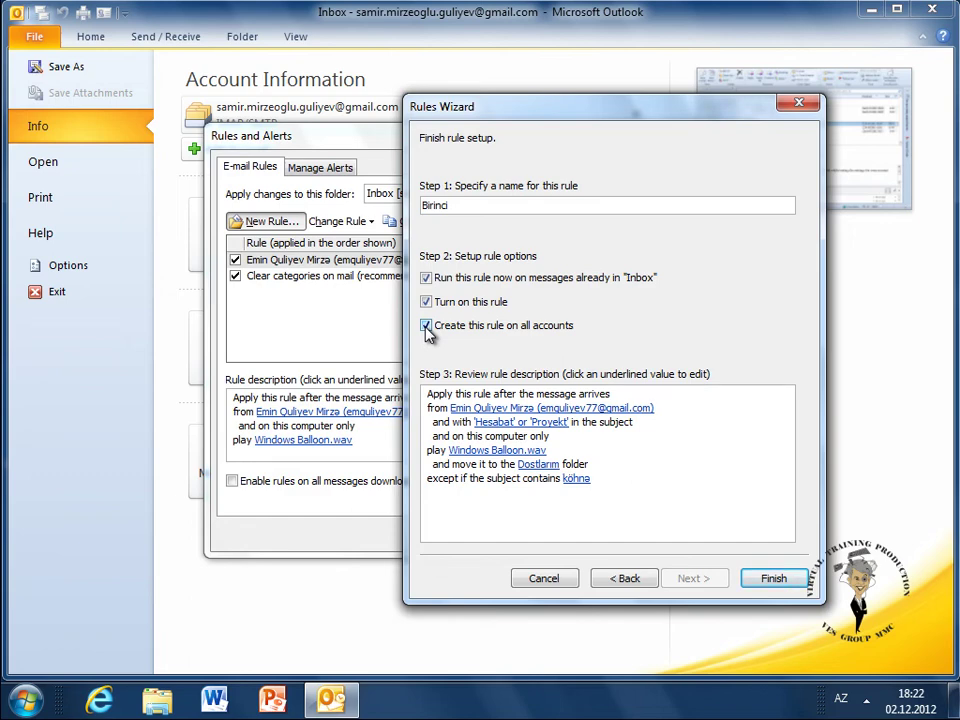
key(Tab)
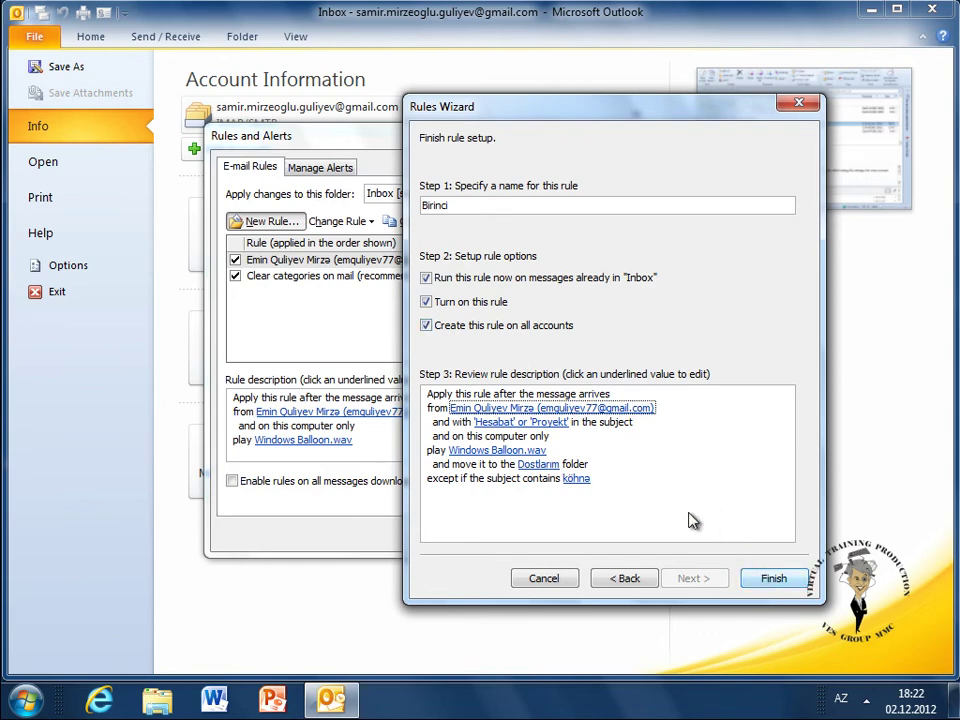
click(430, 335)
click(426, 325)
click(426, 277)
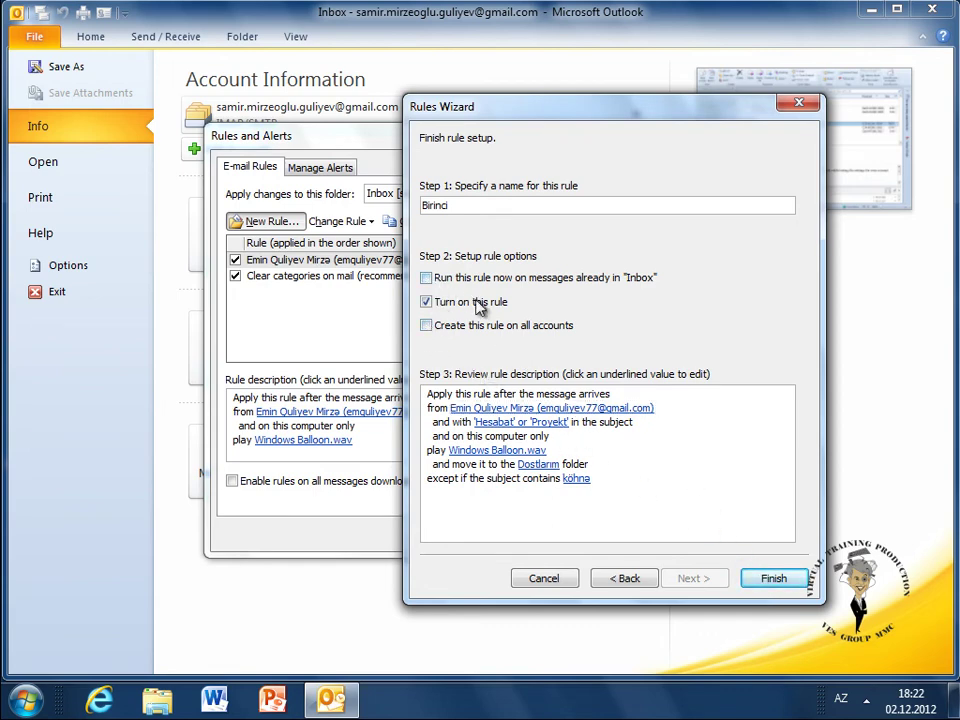
click(760, 578)
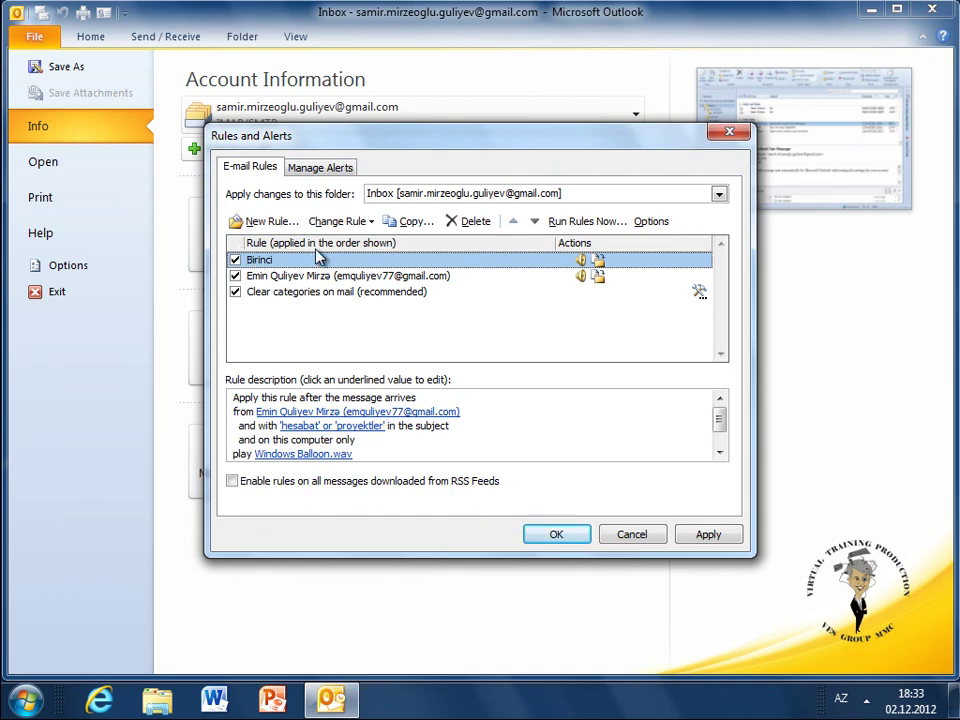
click(369, 222)
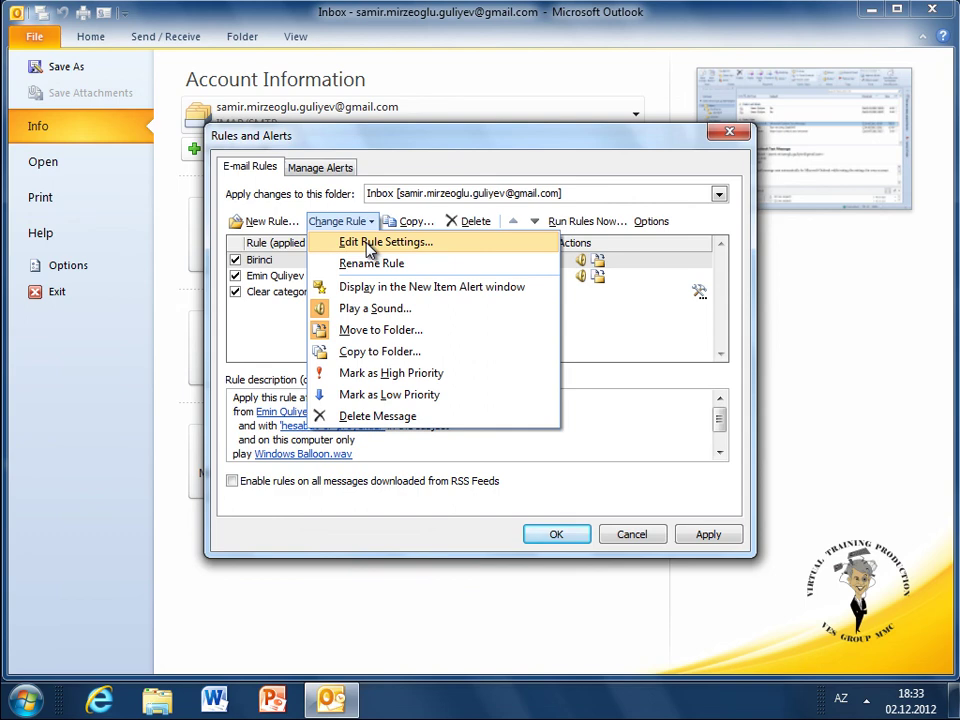
click(368, 243)
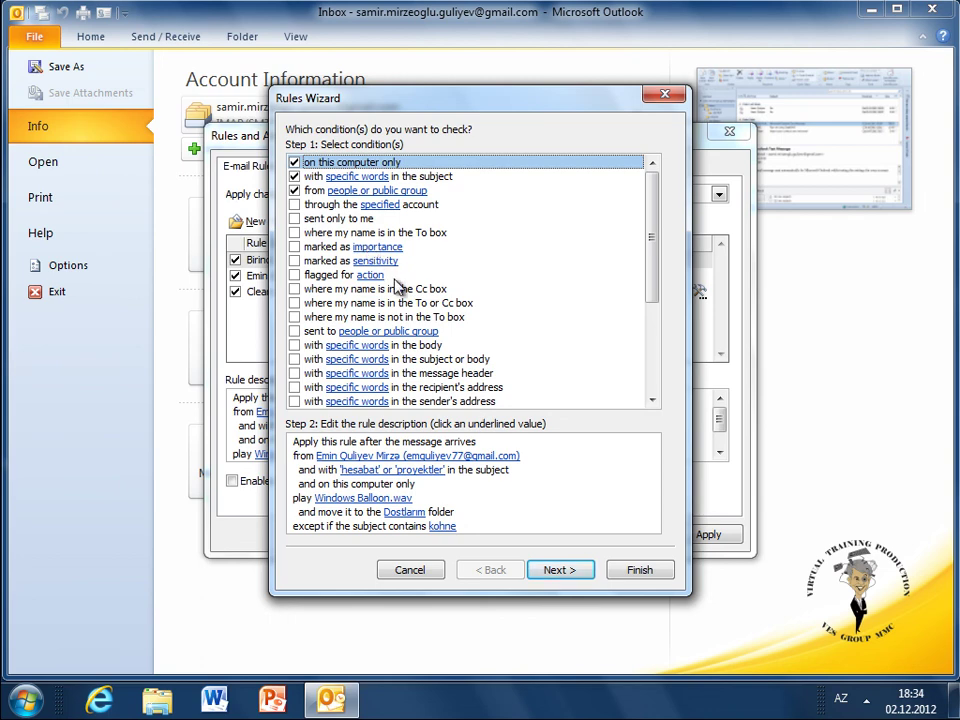
click(434, 572)
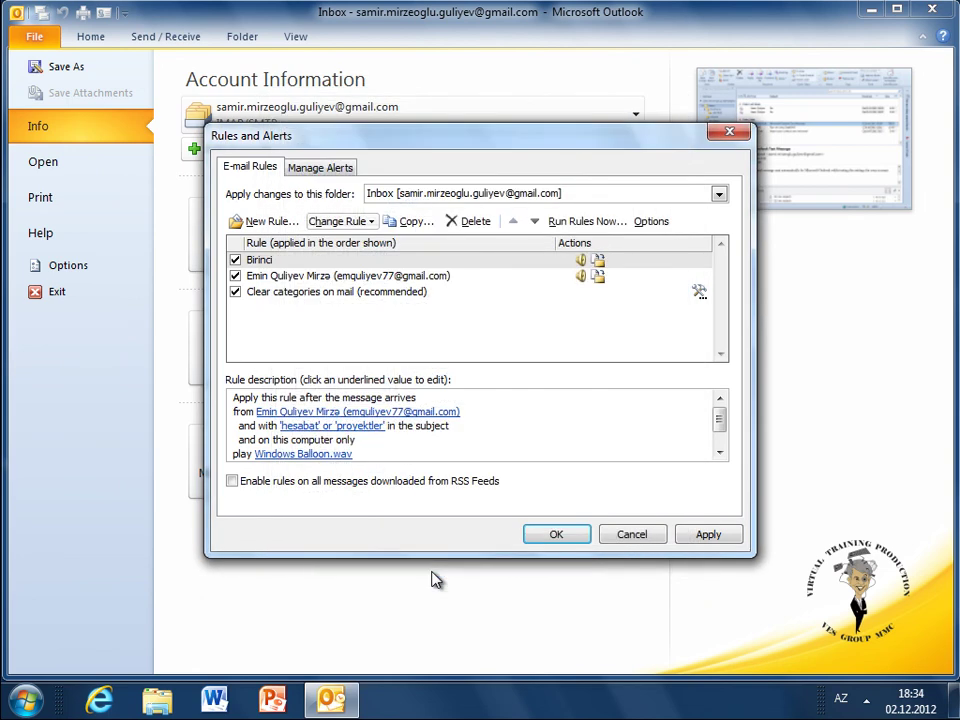